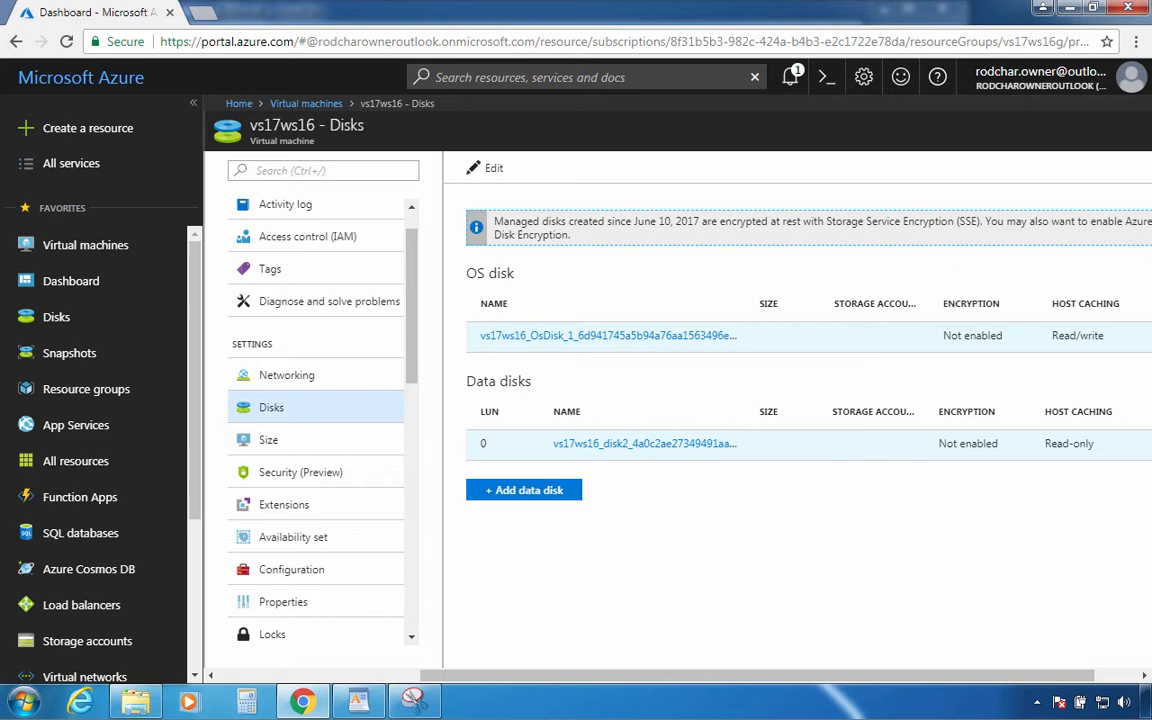
# View the vs17ws16 OS disk's details, then go to the Snapshots list (TestOSSnap, TestSnap2ss)
pyautogui.click(585, 340)
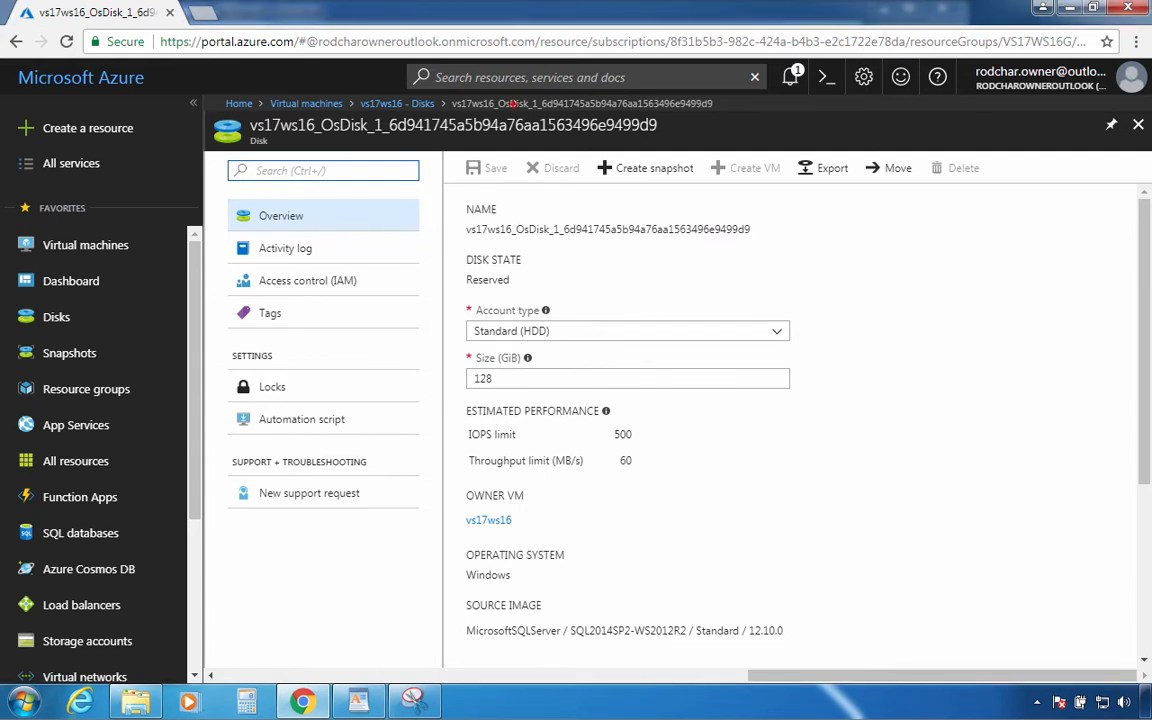
pyautogui.moveTo(591, 147); pyautogui.dragTo(695, 198)
pyautogui.press('Escape')
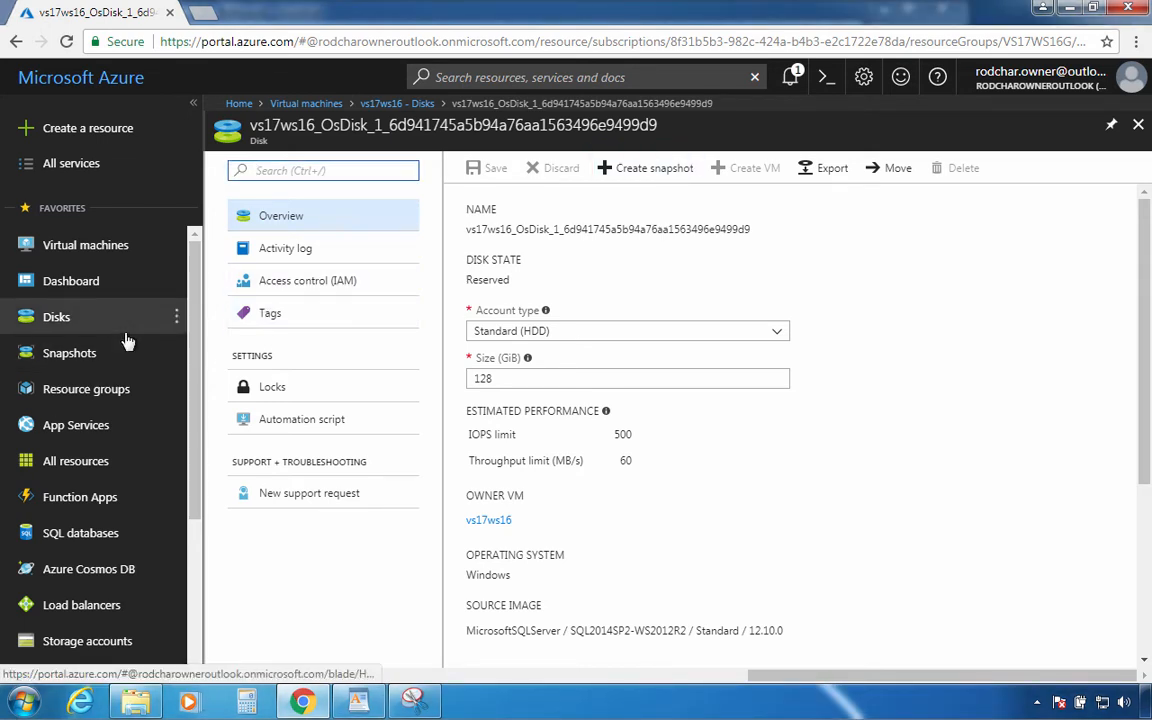
pyautogui.click(60, 355)
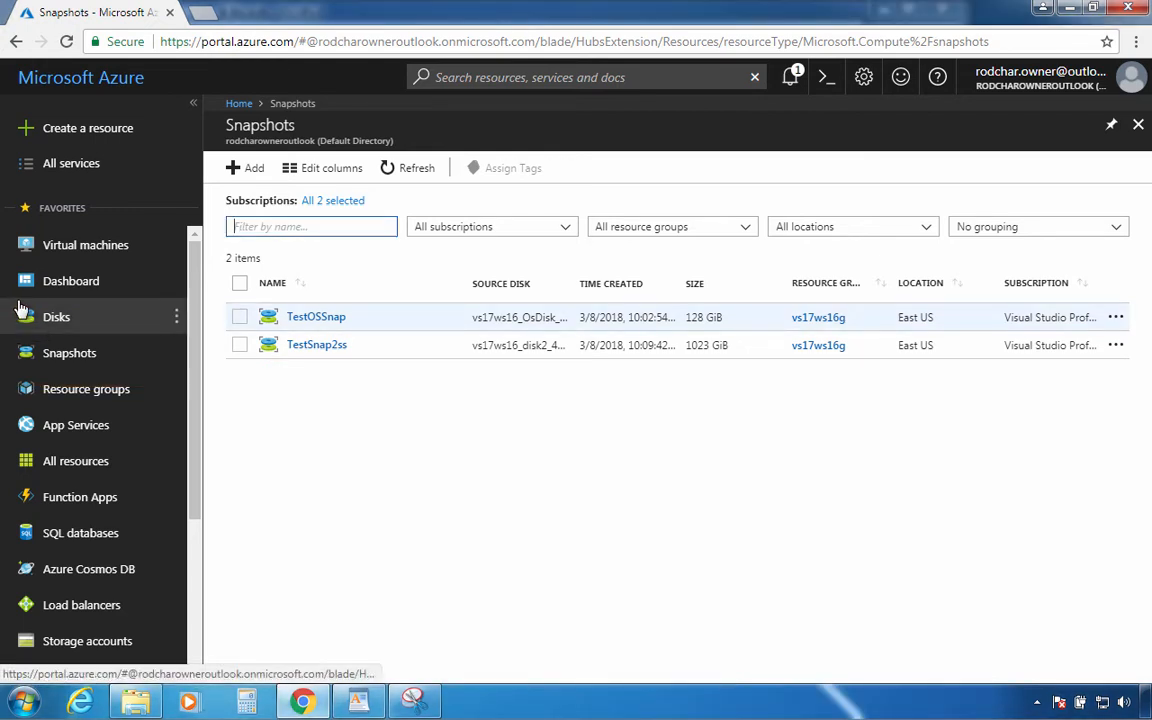
# Look over the TestOSSnap snapshot, then start a new managed disk from the Disks list
pyautogui.click(316, 318)
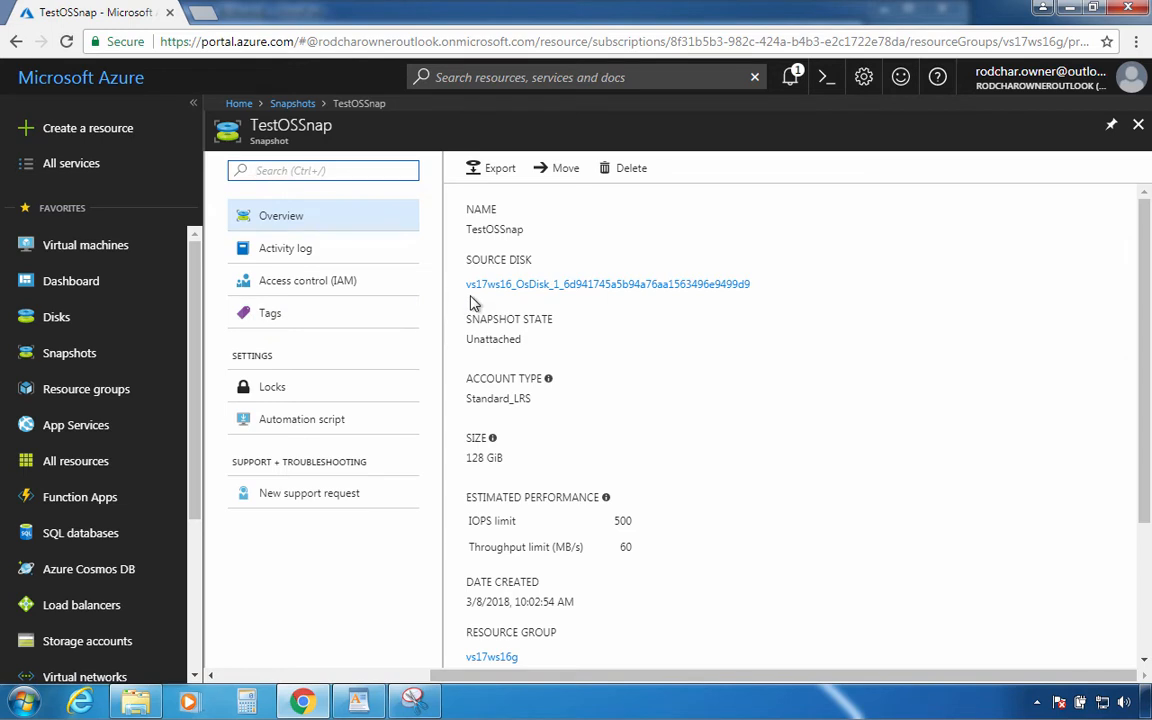
pyautogui.click(58, 320)
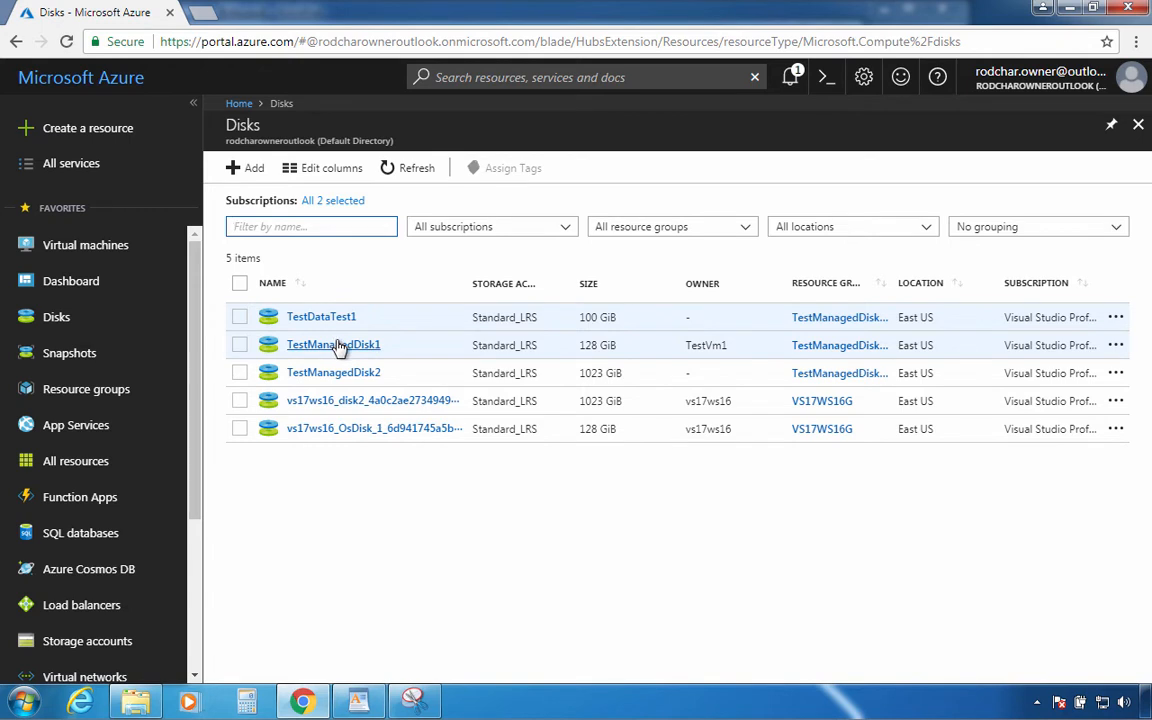
pyautogui.click(253, 172)
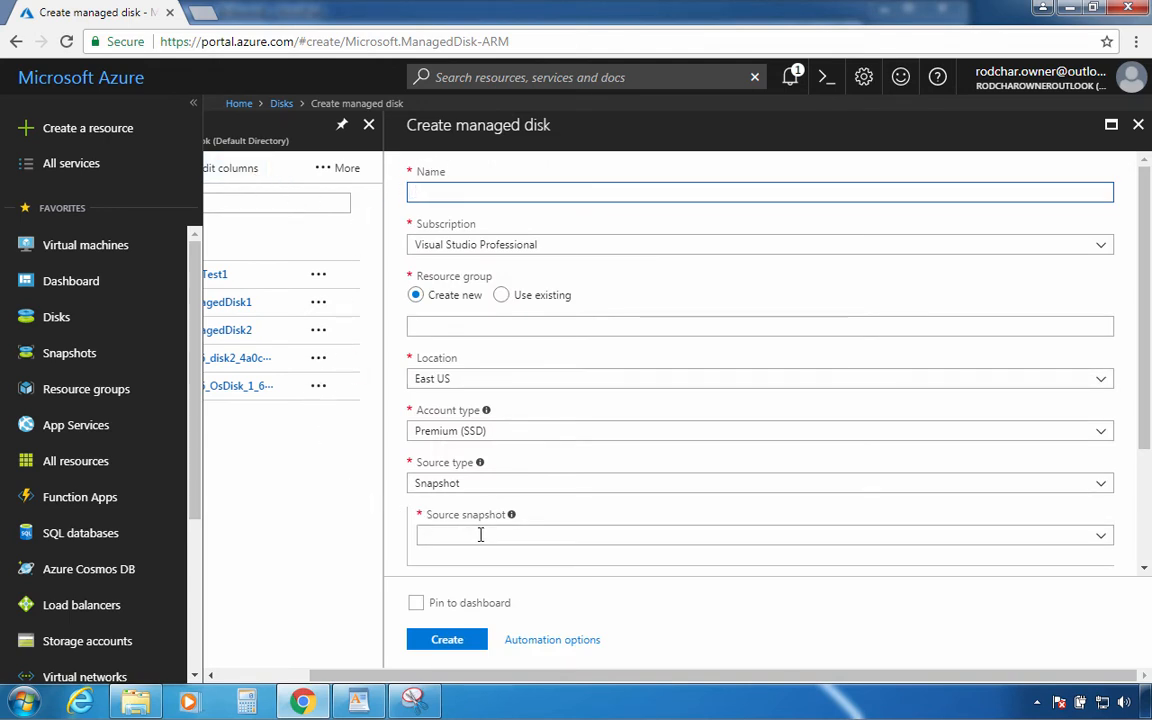
pyautogui.click(1101, 541)
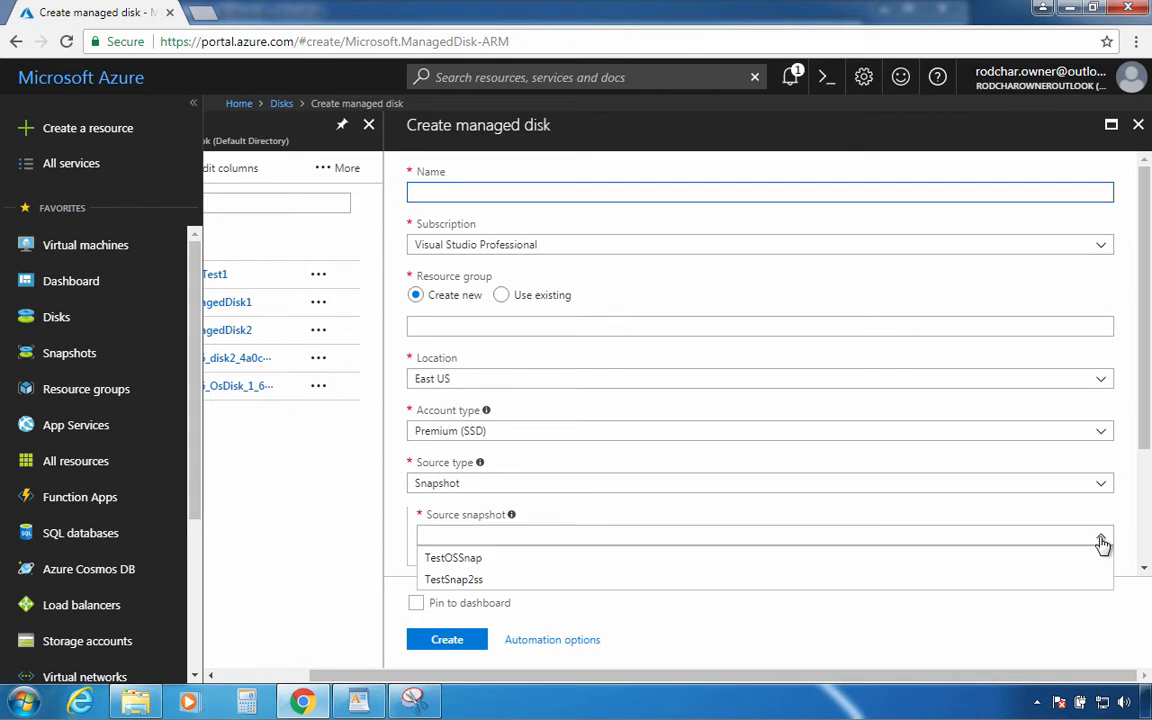
pyautogui.click(1101, 541)
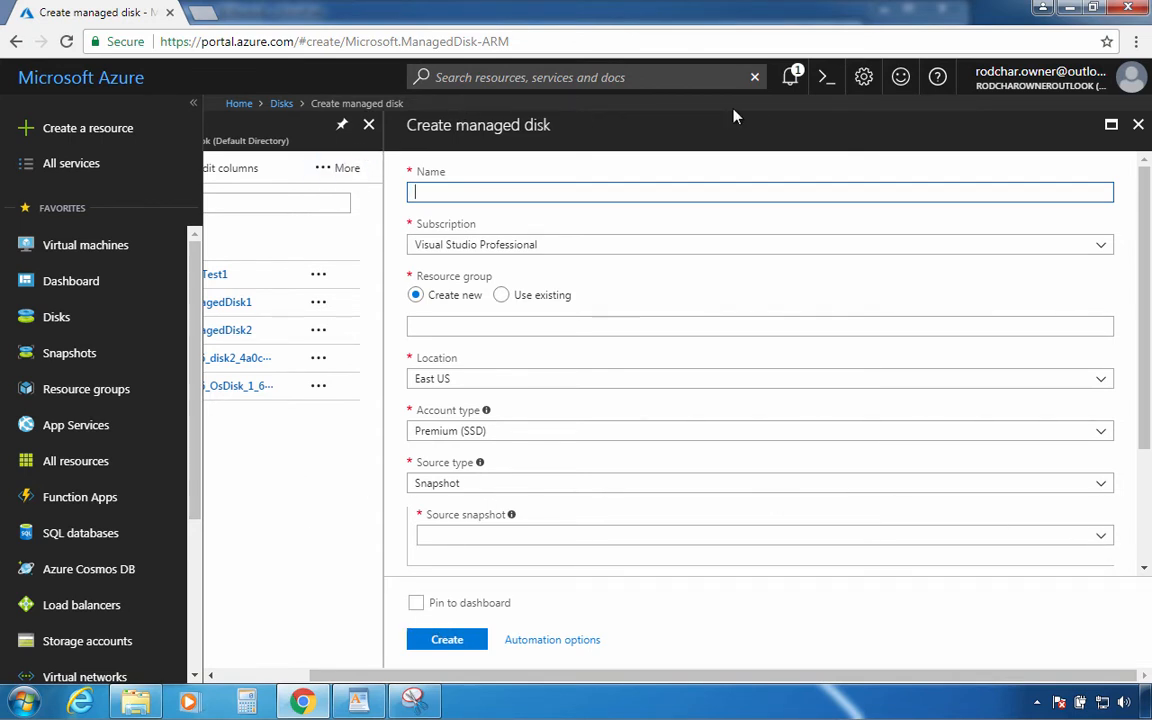
pyautogui.click(1138, 124)
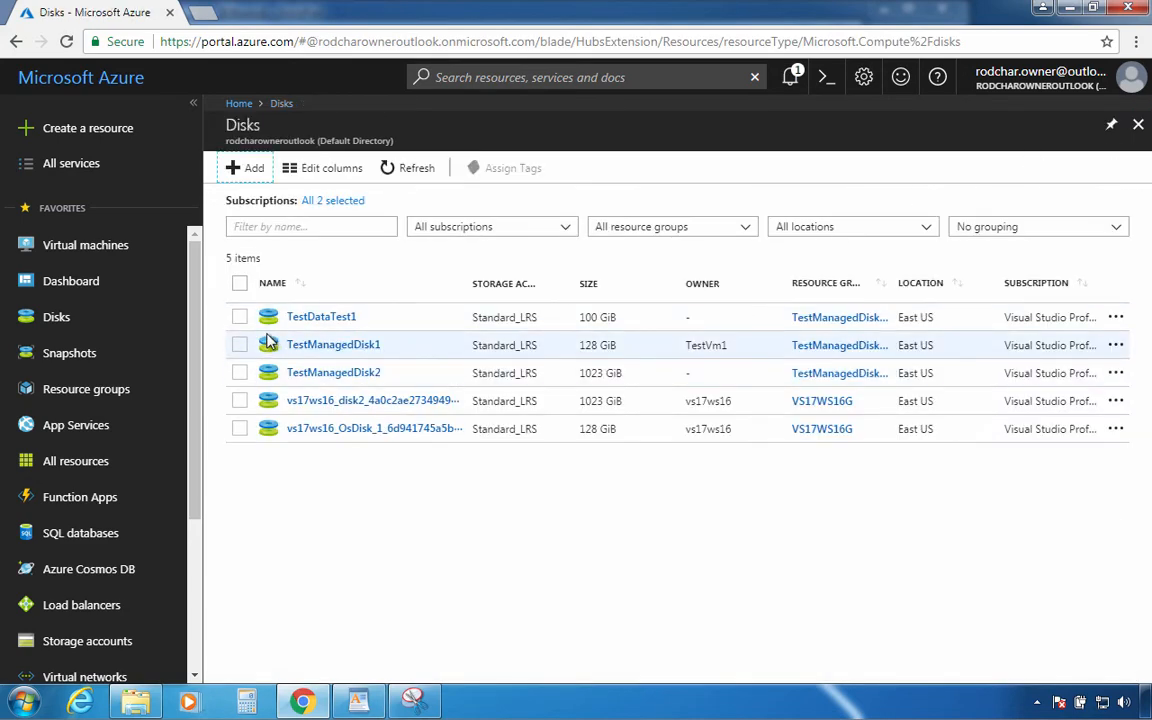
pyautogui.click(305, 320)
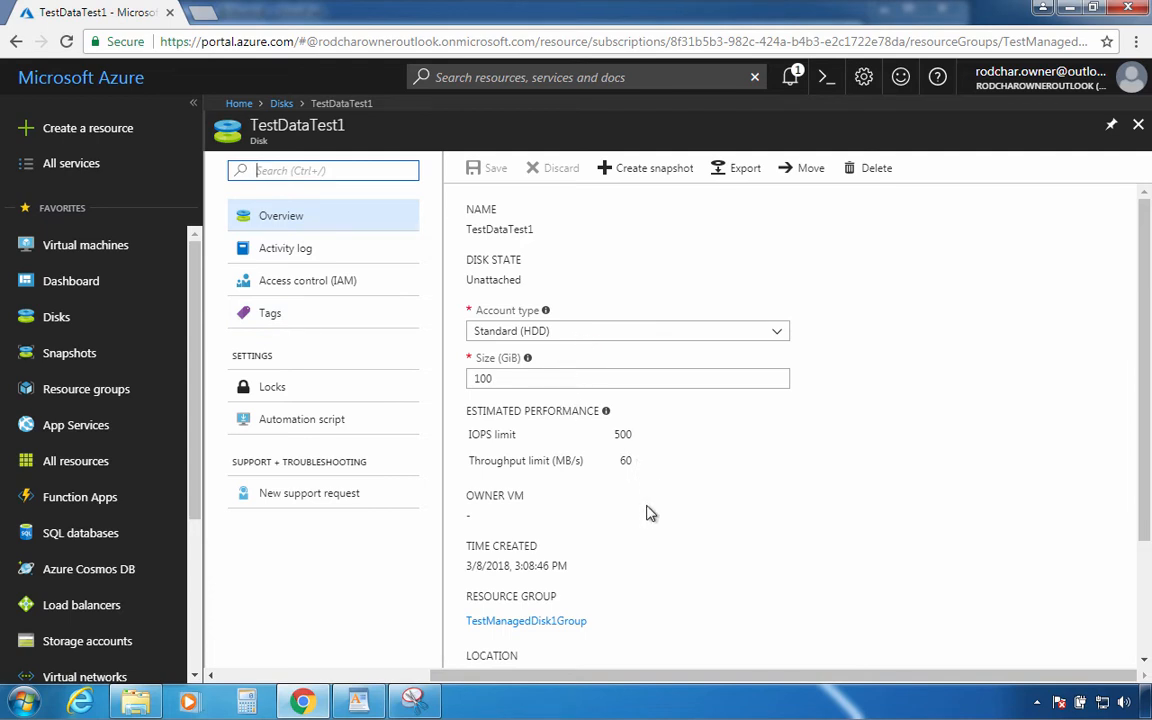
pyautogui.scroll(-3, 614, 595)
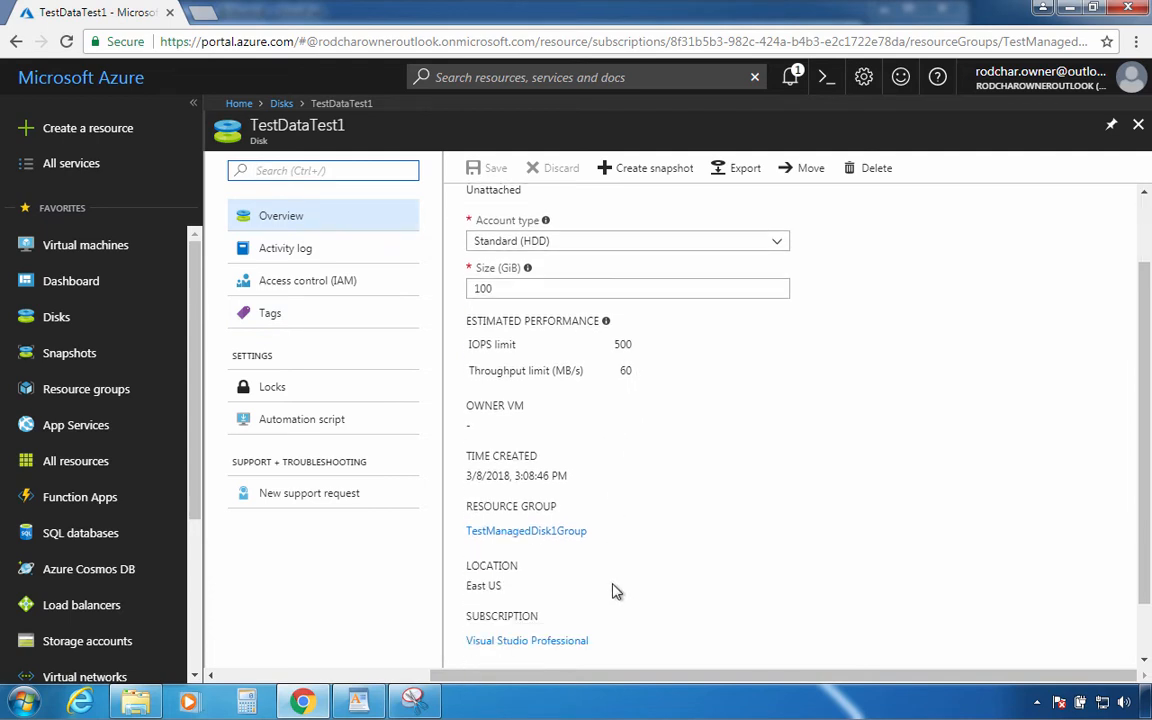
pyautogui.scroll(3, 619, 585)
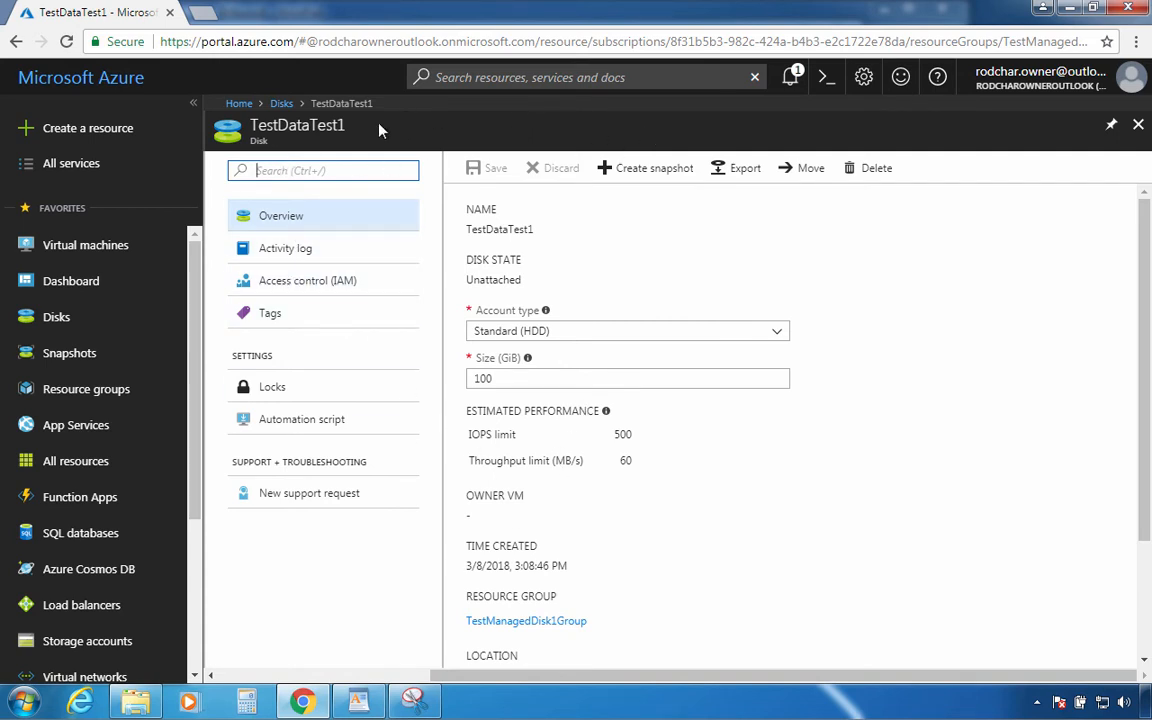
pyautogui.click(281, 103)
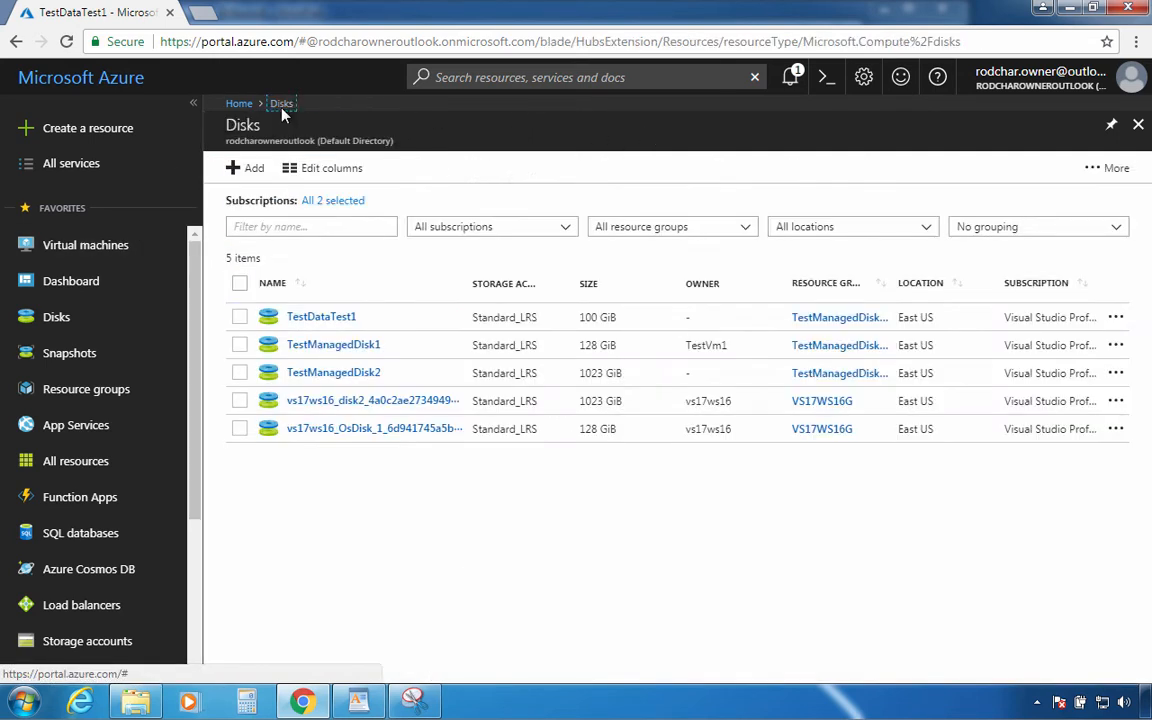
# Scroll through TestManagedDisk1's Overview, then go to the Virtual machines list showing TestVm1 running
pyautogui.click(323, 350)
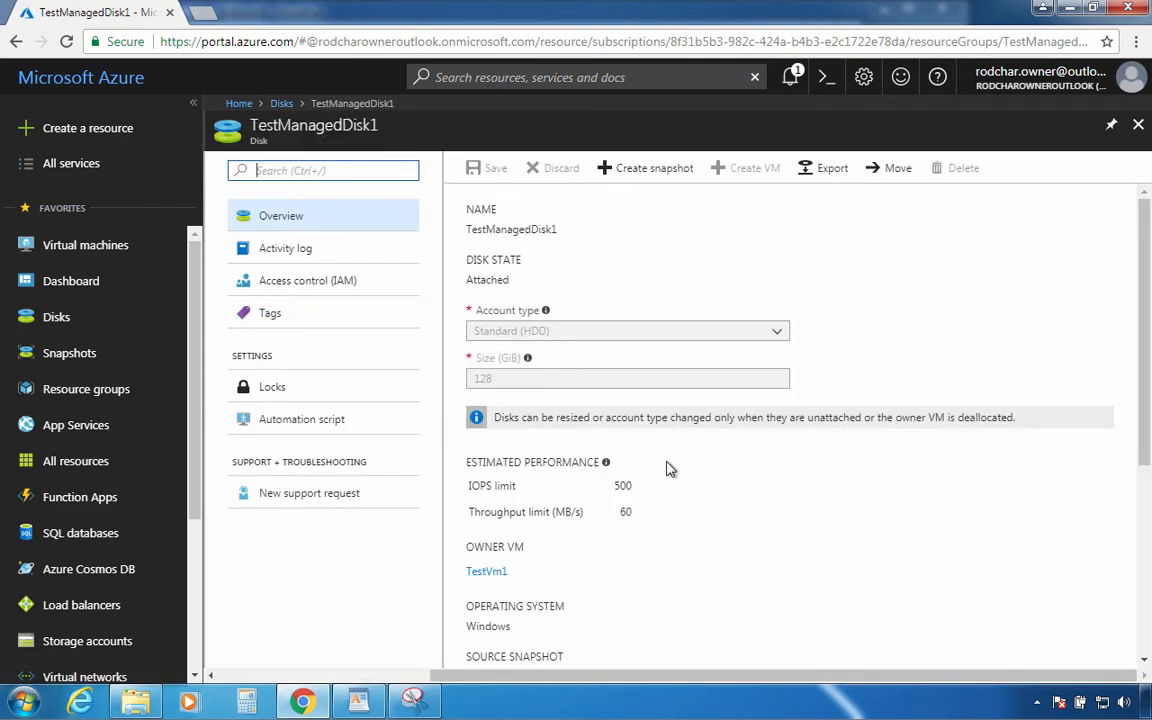
pyautogui.scroll(-1, 675, 468)
pyautogui.scroll(-1, 677, 466)
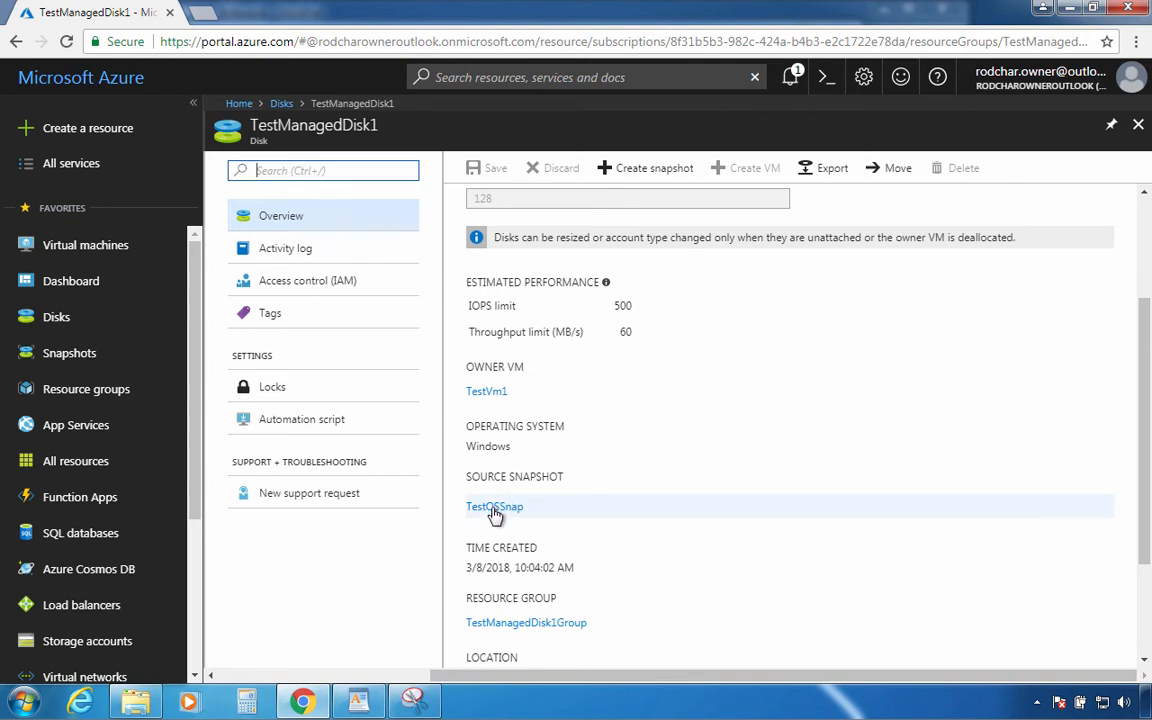
pyautogui.scroll(2, 538, 517)
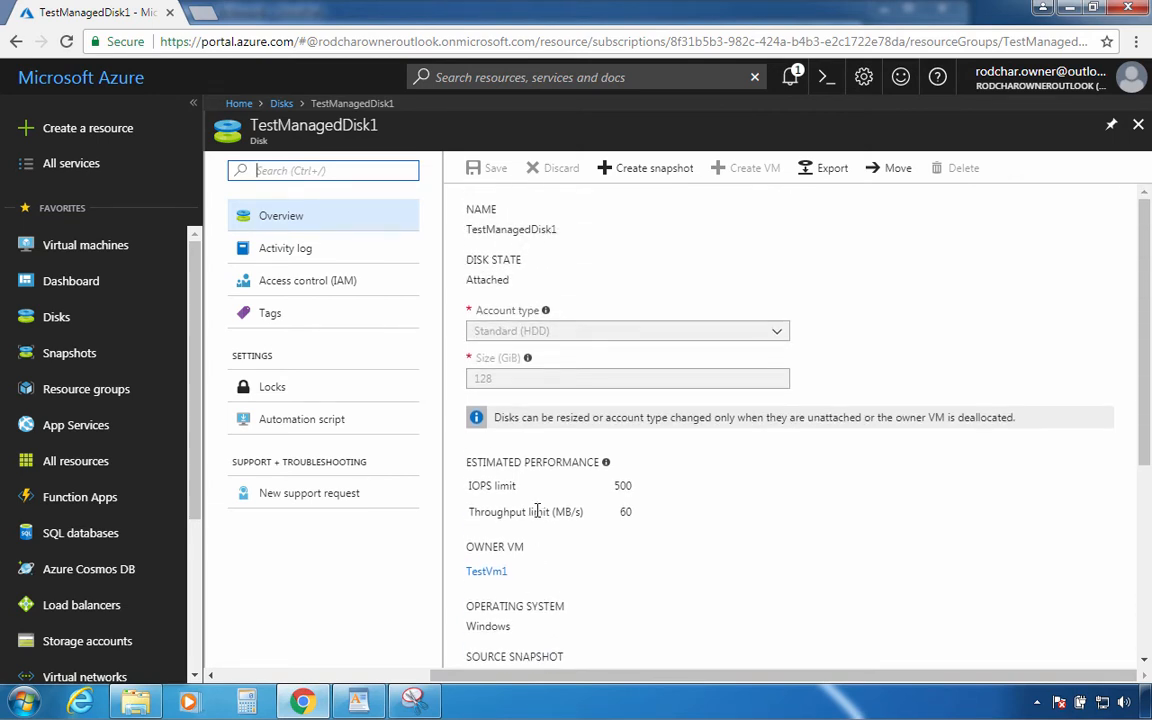
pyautogui.scroll(-3, 538, 511)
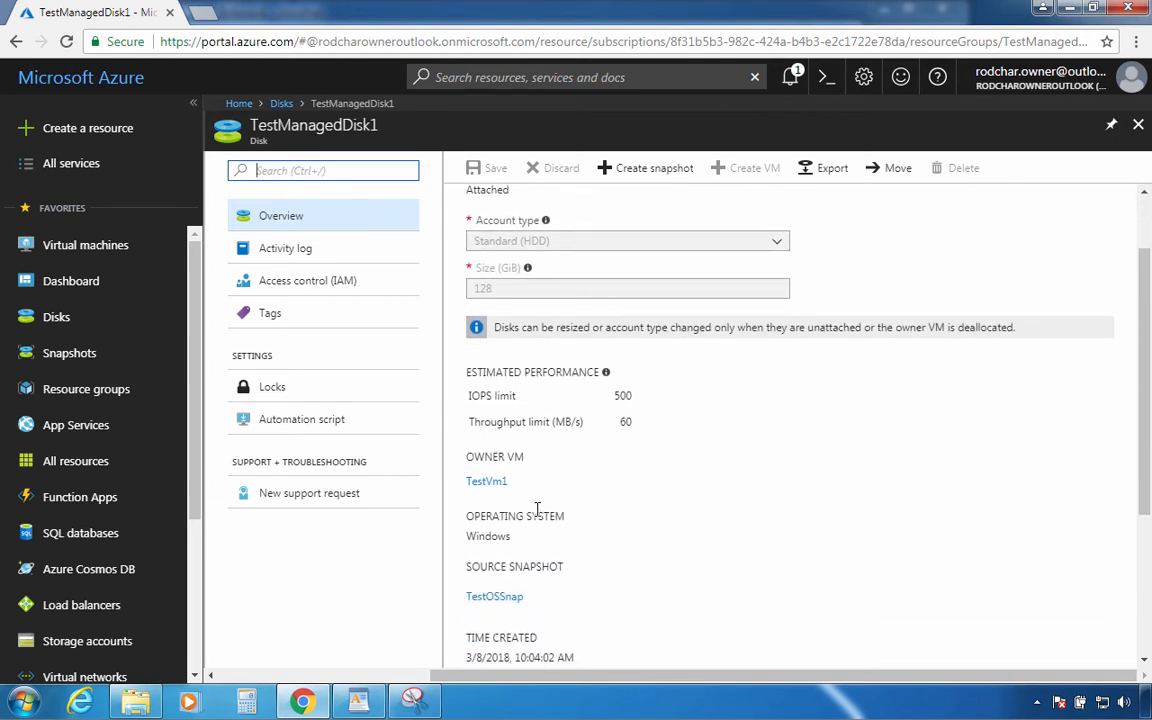
pyautogui.scroll(-1, 540, 545)
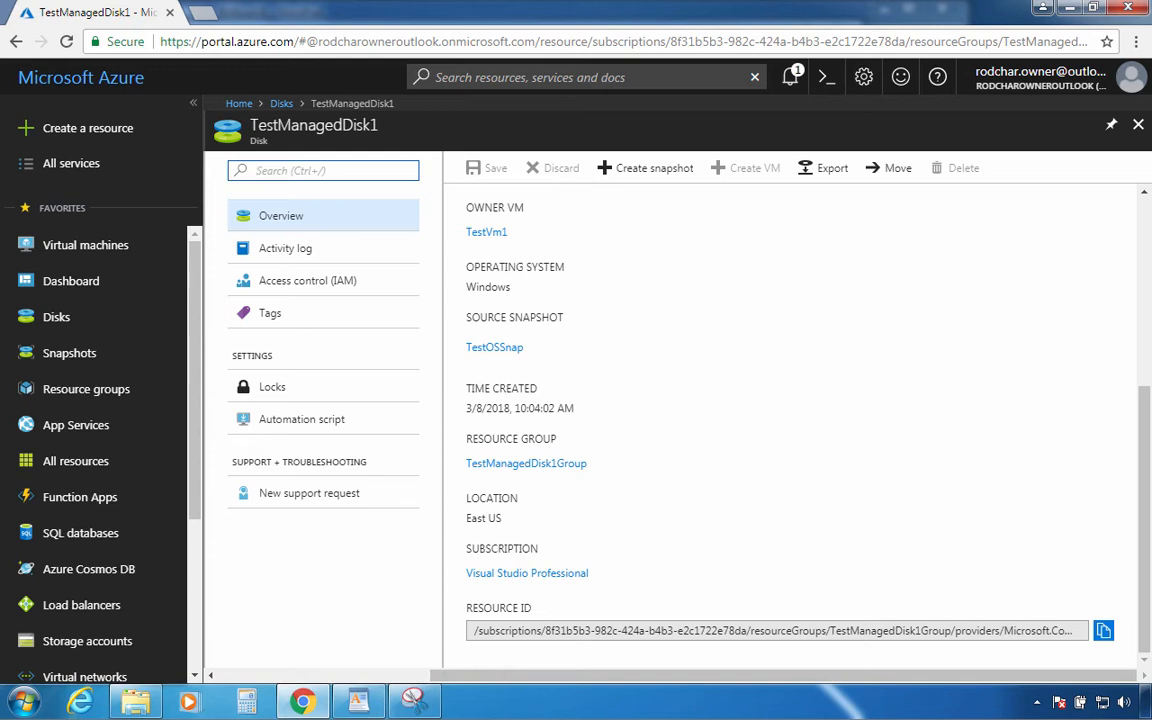
pyautogui.scroll(3, 790, 420)
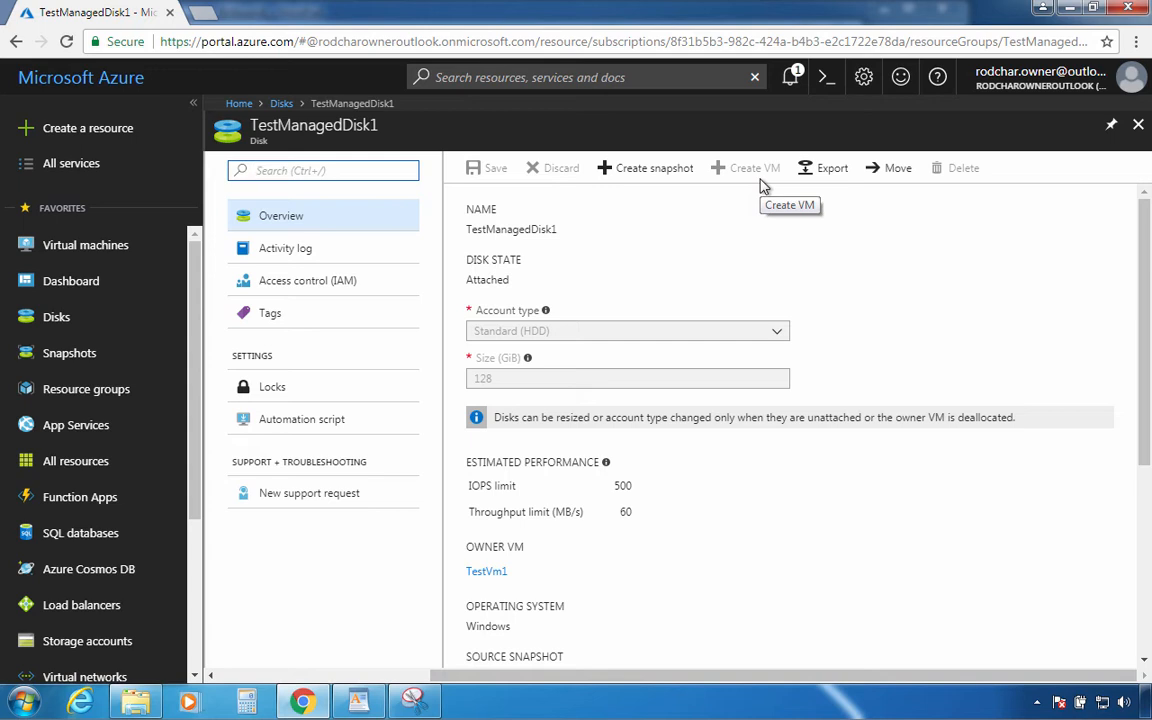
pyautogui.click(112, 256)
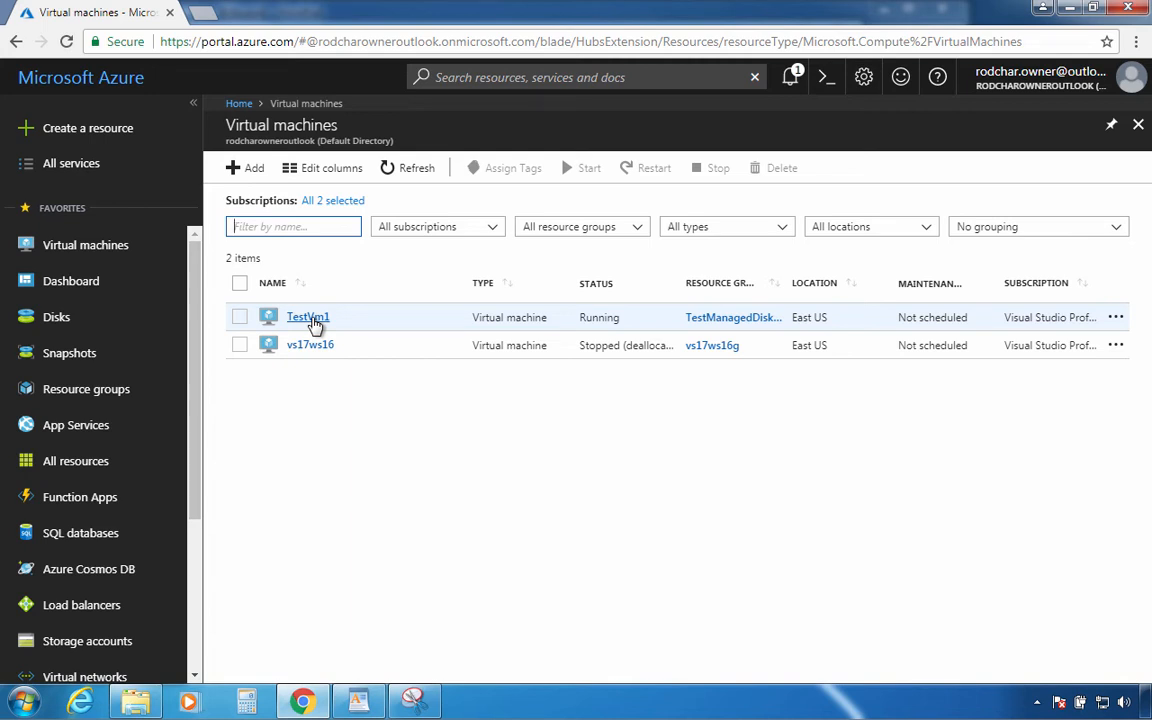
# Connect to TestVm1 using its downloaded TestVm1.rdp file to start a Remote Desktop session
pyautogui.click(308, 317)
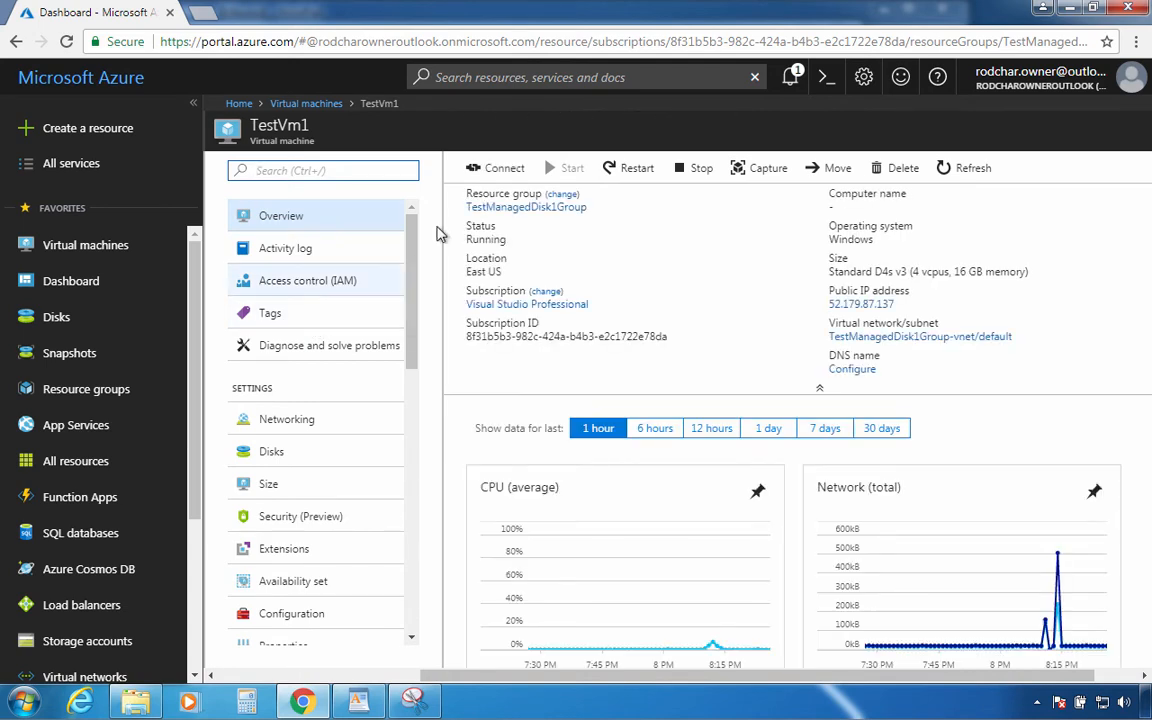
pyautogui.click(484, 172)
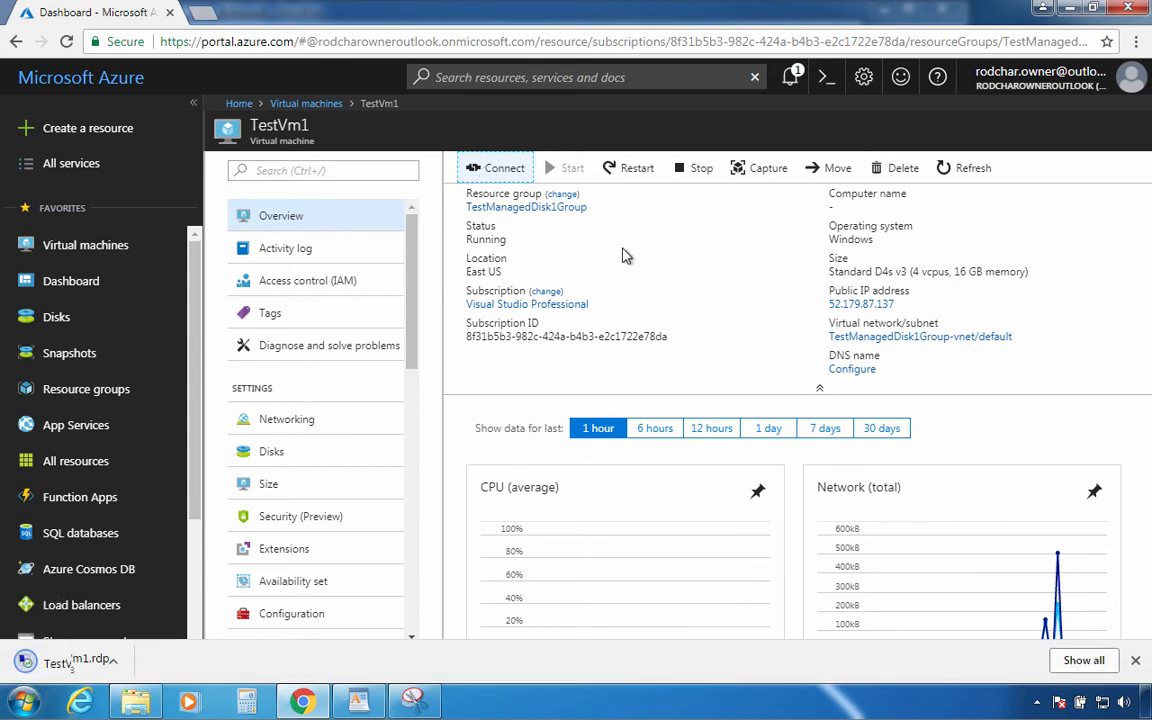
pyautogui.click(50, 668)
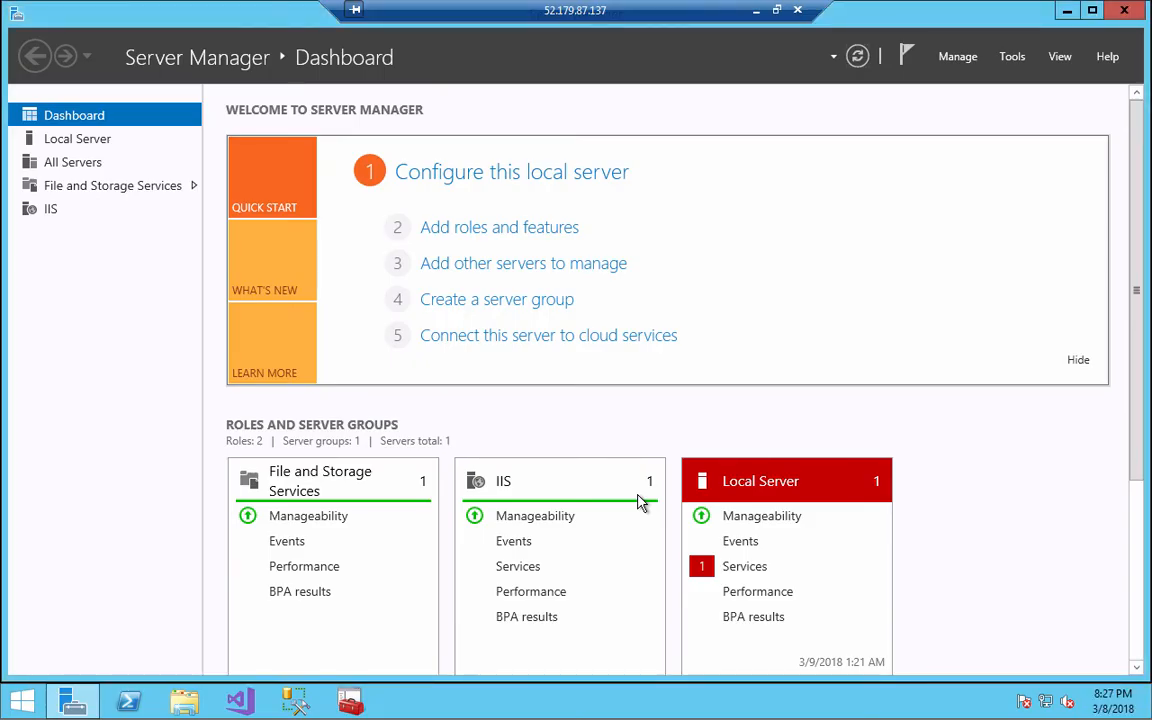
# Browse from the C: drive through Program Files to the MSSQL\Log folder and open ERRORLOG
pyautogui.moveTo(1134, 455); pyautogui.dragTo(1123, 568)
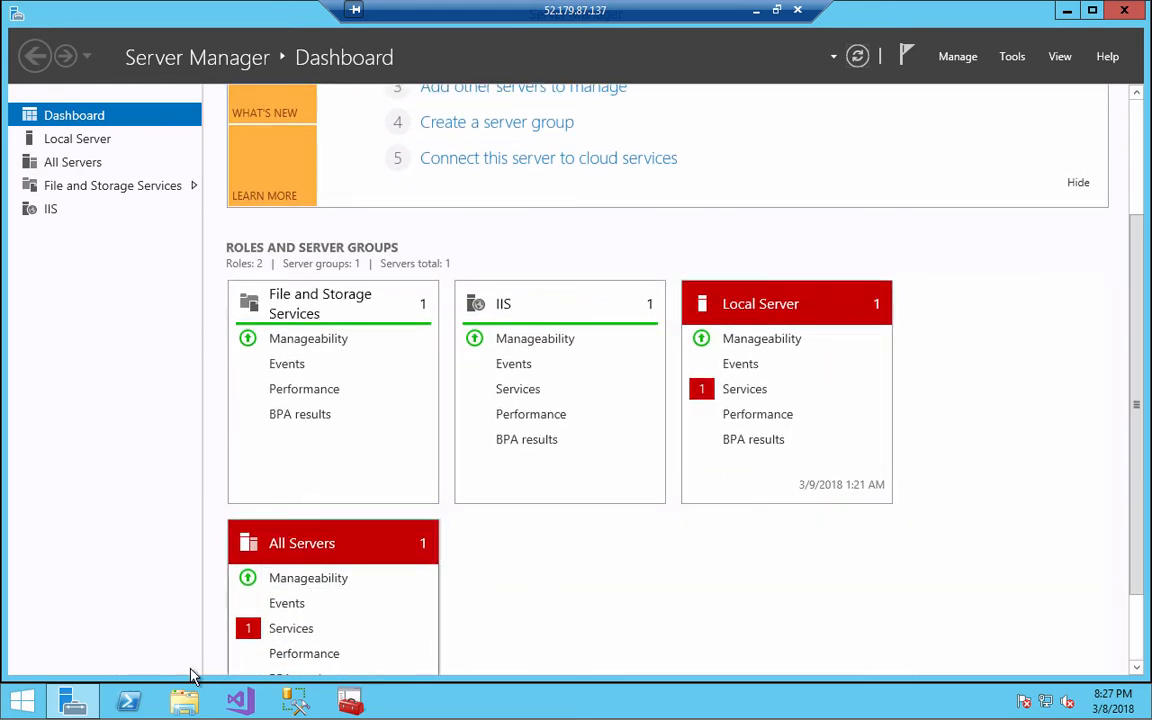
pyautogui.click(183, 703)
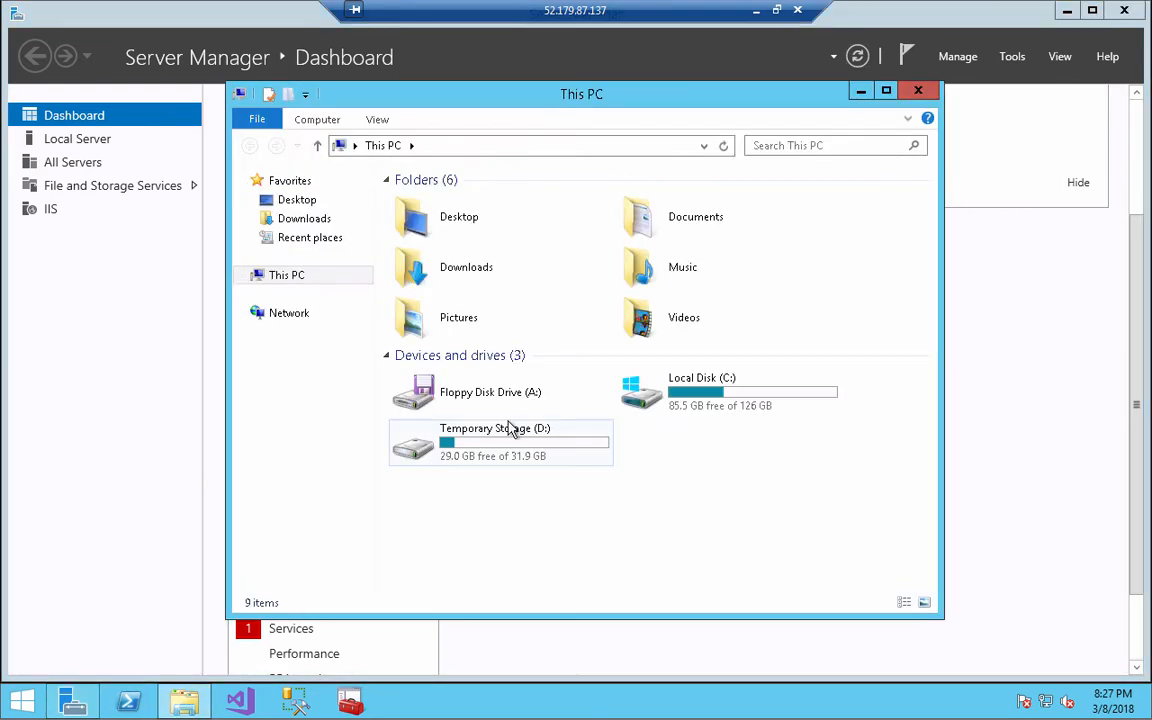
pyautogui.click(669, 400)
pyautogui.doubleClick(669, 400)
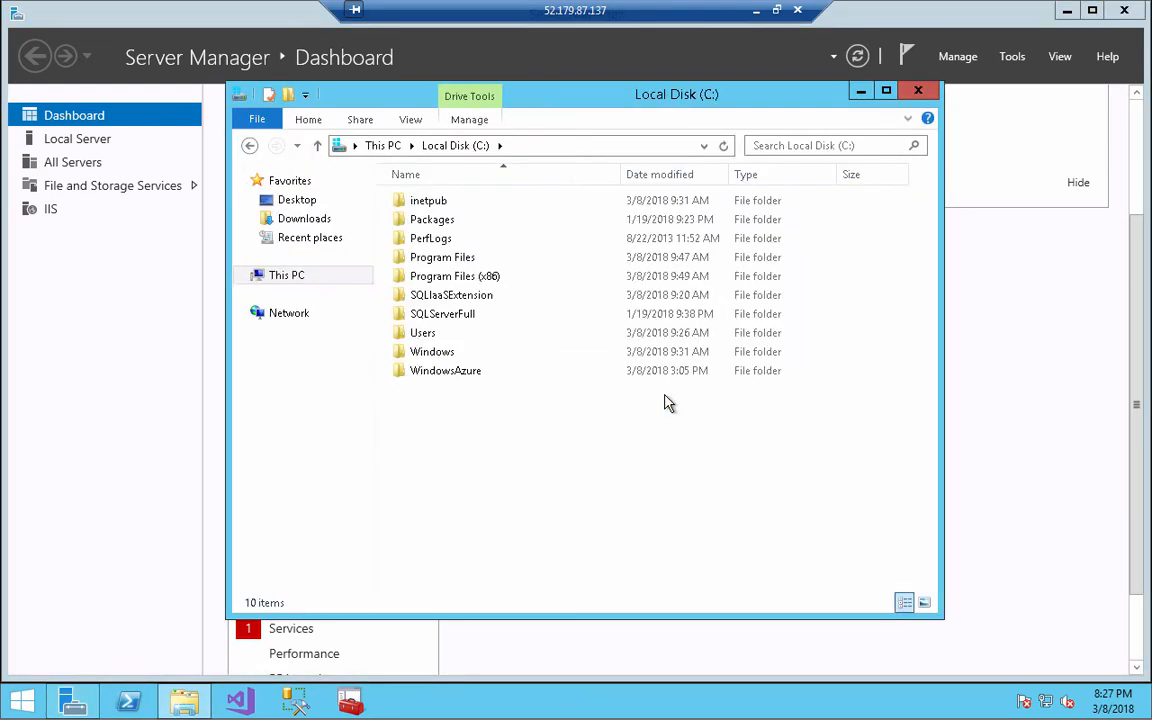
pyautogui.doubleClick(437, 261)
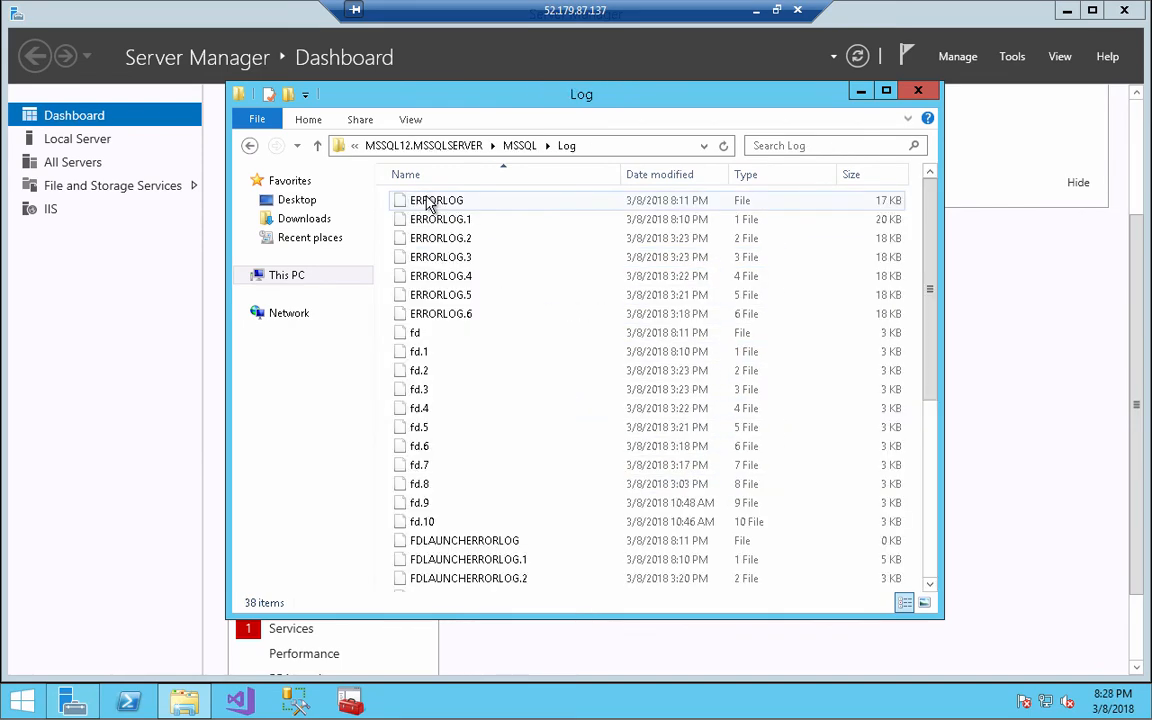
pyautogui.doubleClick(430, 204)
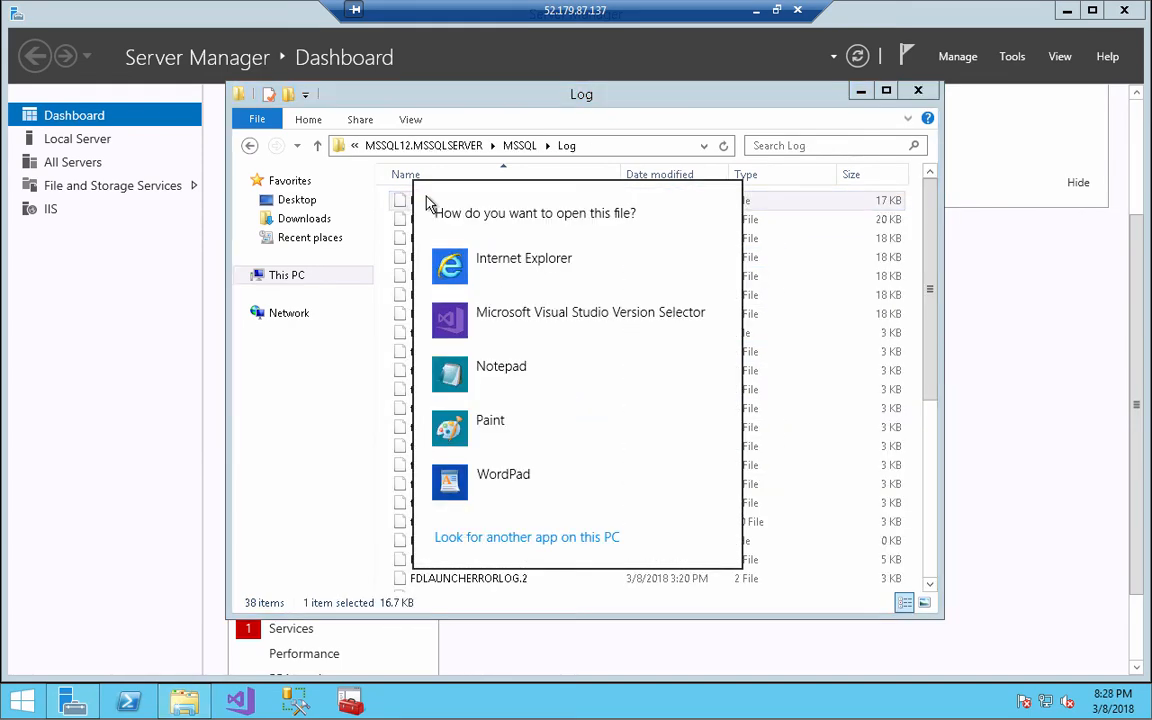
# Read ERRORLOG in Notepad and highlight the F:\Data\tempdb.mdf path in the error
pyautogui.click(463, 368)
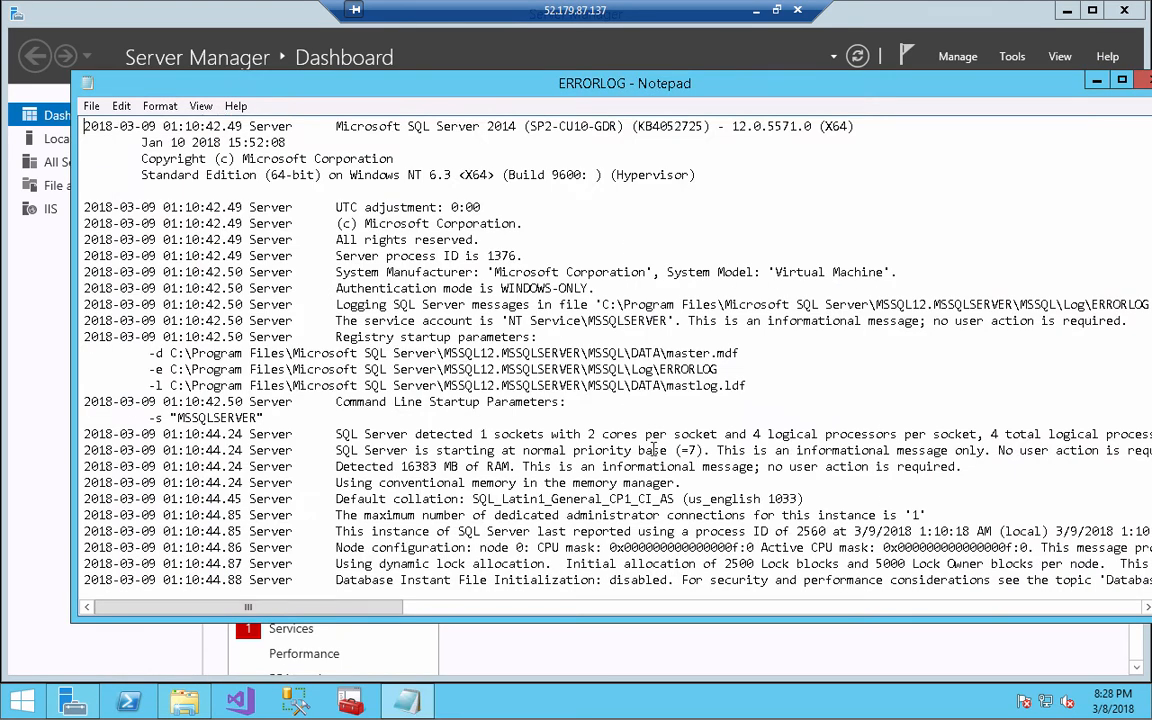
pyautogui.moveTo(727, 79); pyautogui.dragTo(654, 79)
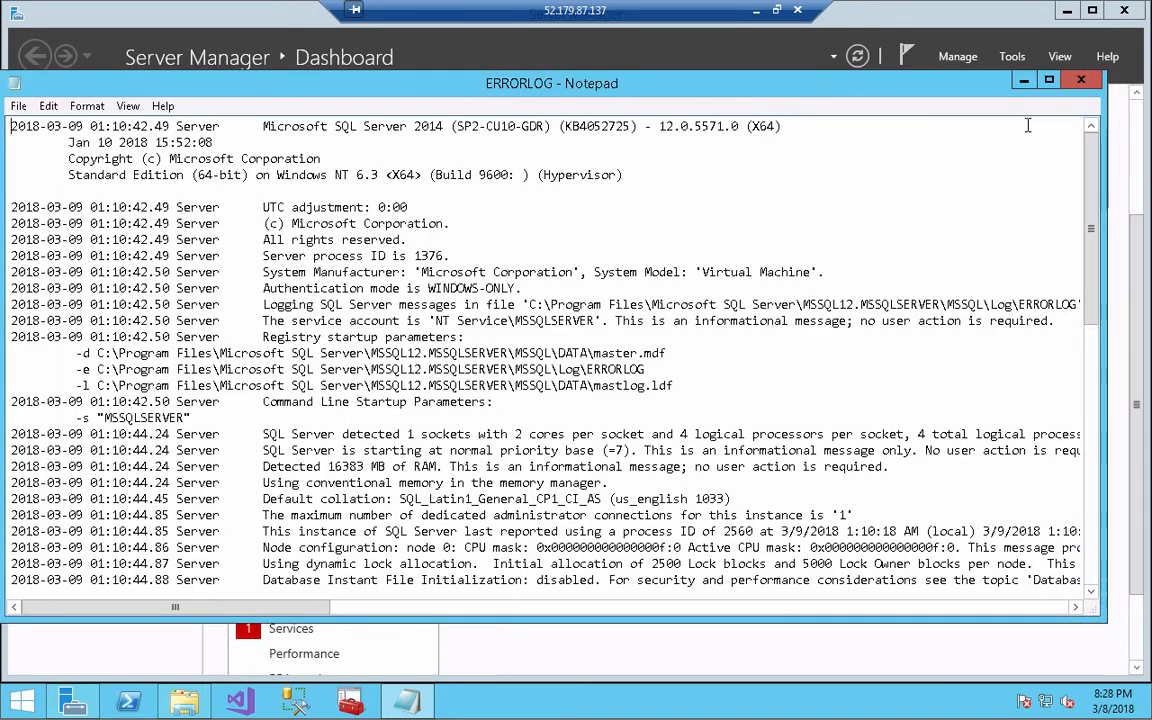
pyautogui.moveTo(1095, 200); pyautogui.dragTo(1090, 487)
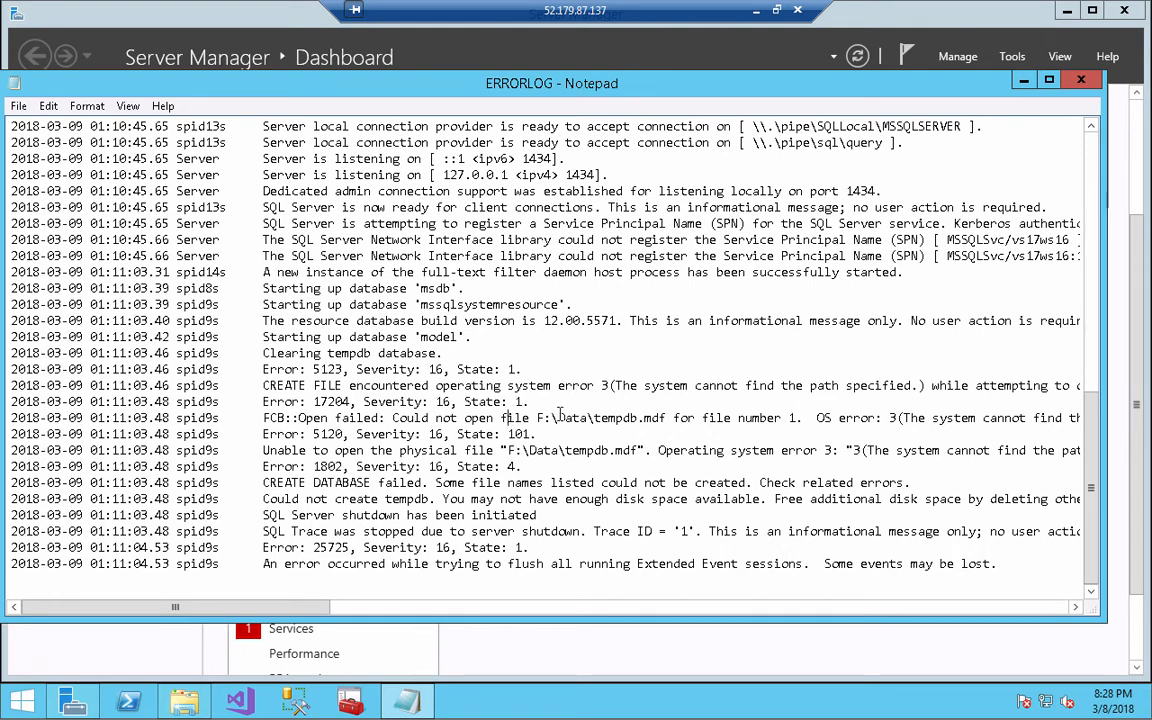
pyautogui.moveTo(508, 418); pyautogui.dragTo(665, 421)
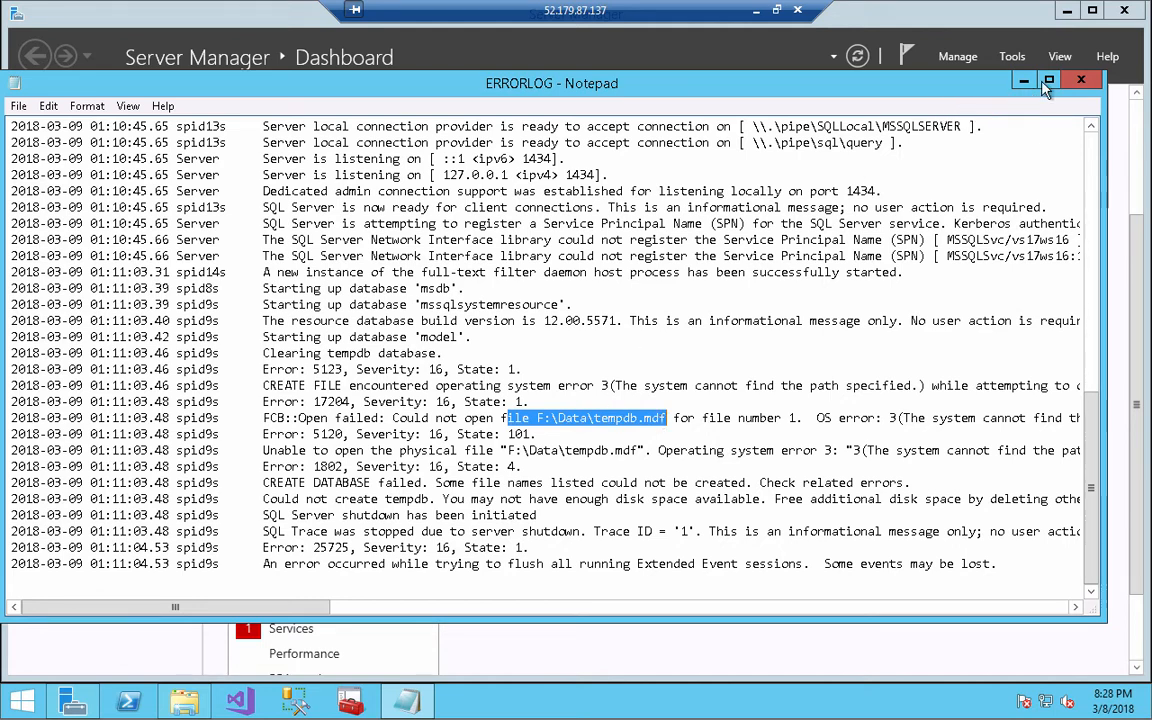
# Close Notepad and the Log folder, then minimize the remote session to return to the portal
pyautogui.click(1081, 79)
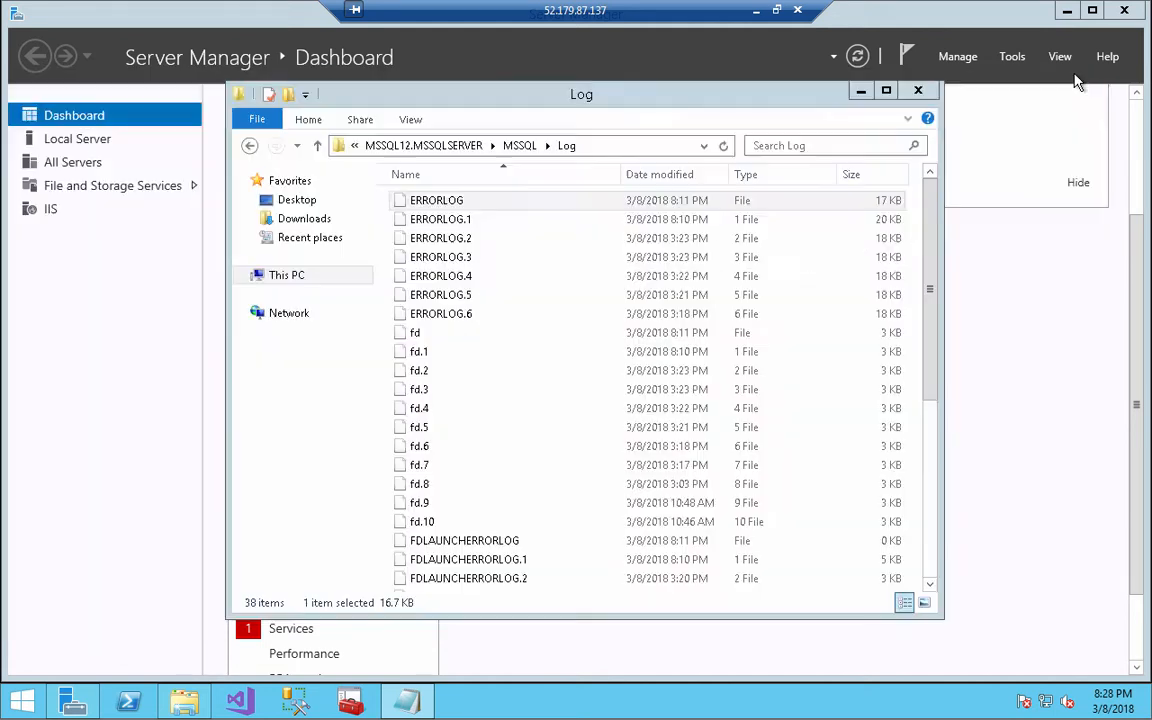
pyautogui.click(915, 94)
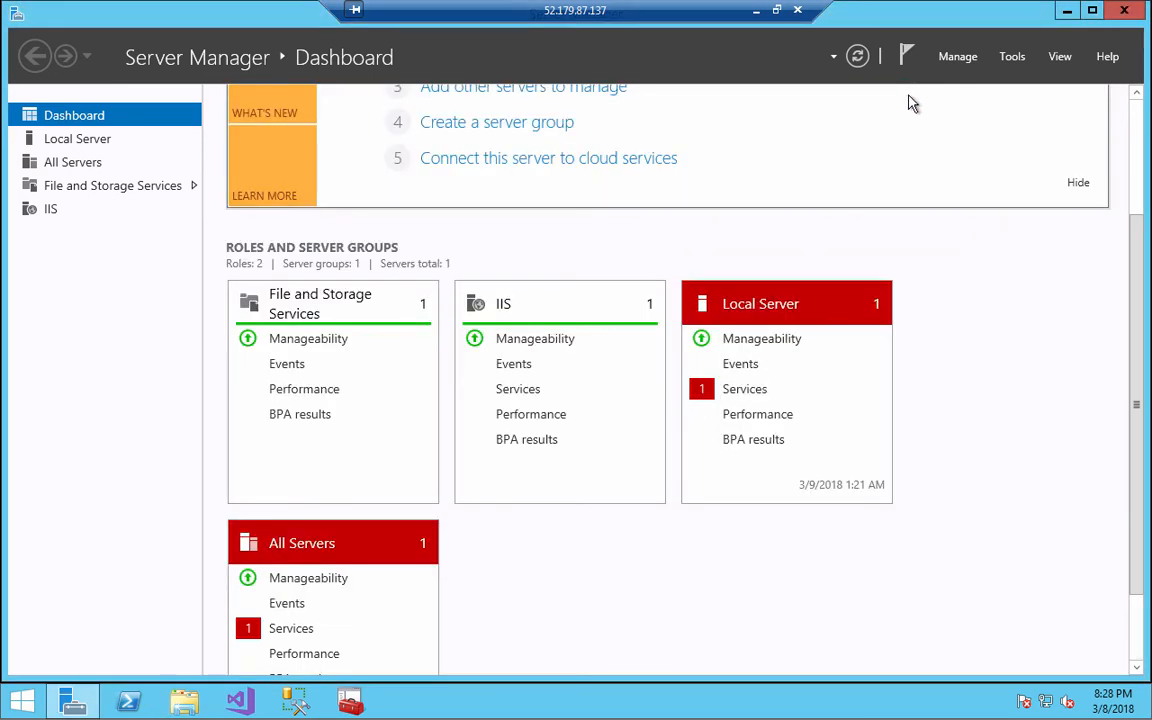
pyautogui.click(756, 11)
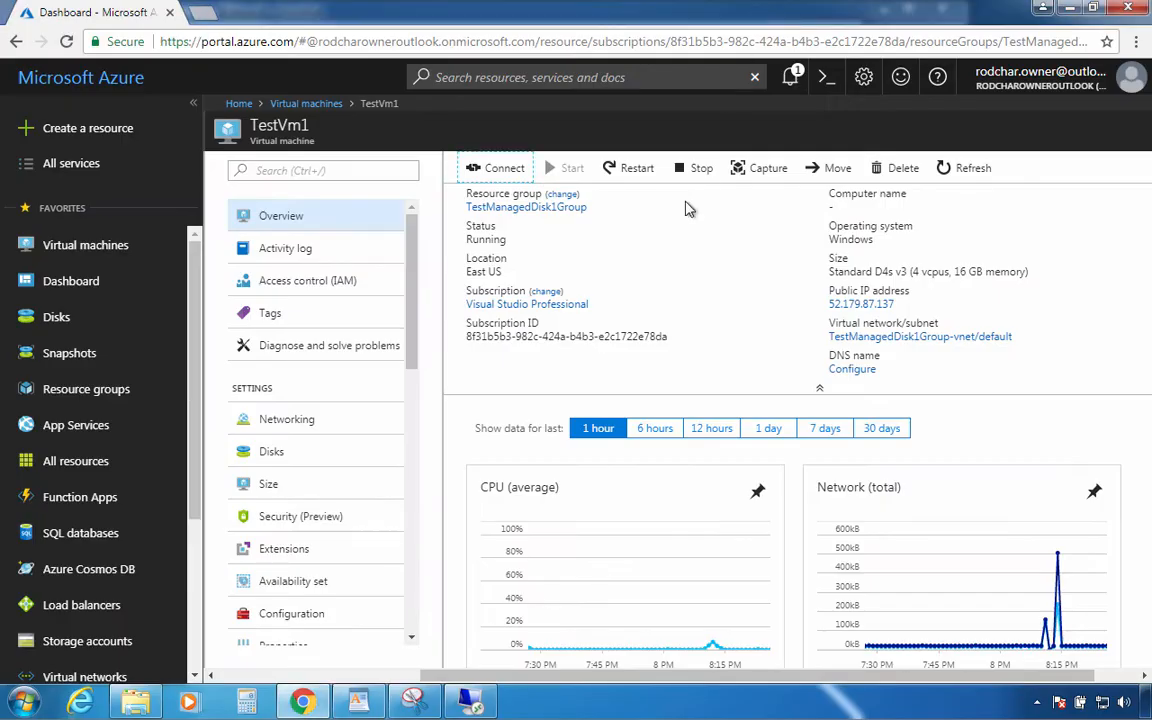
# Add a LUN 0 data disk row on TestVm1's Disks page and list disks for its Name
pyautogui.click(277, 452)
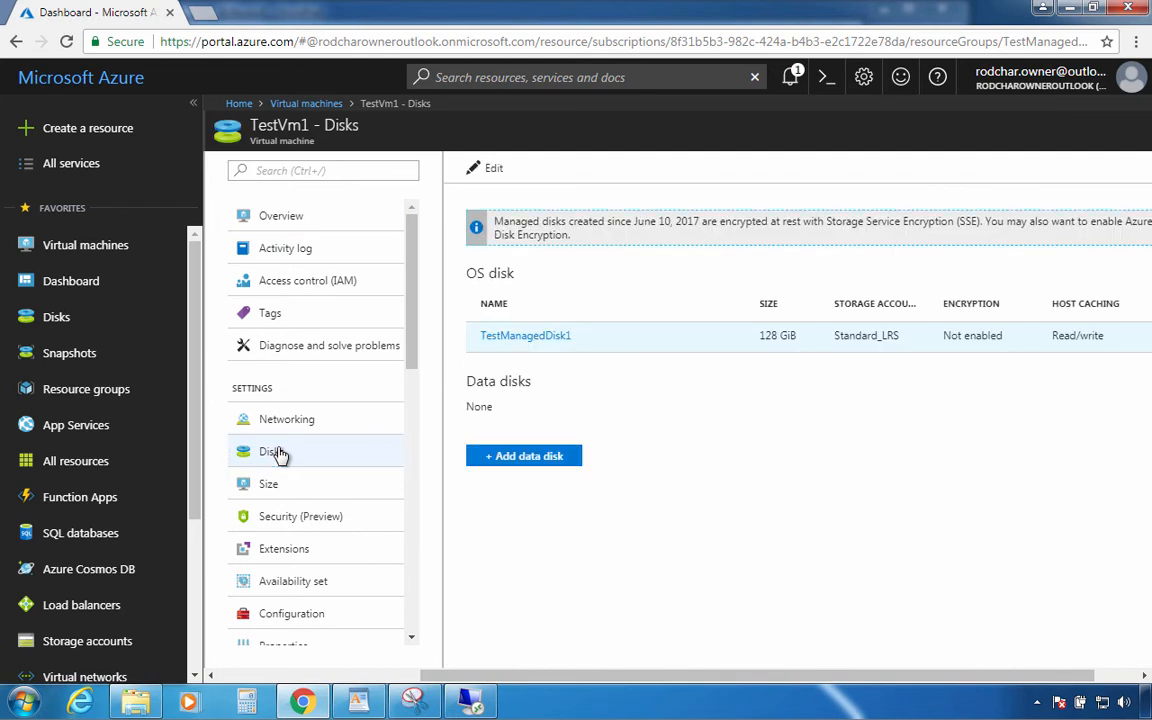
pyautogui.click(529, 458)
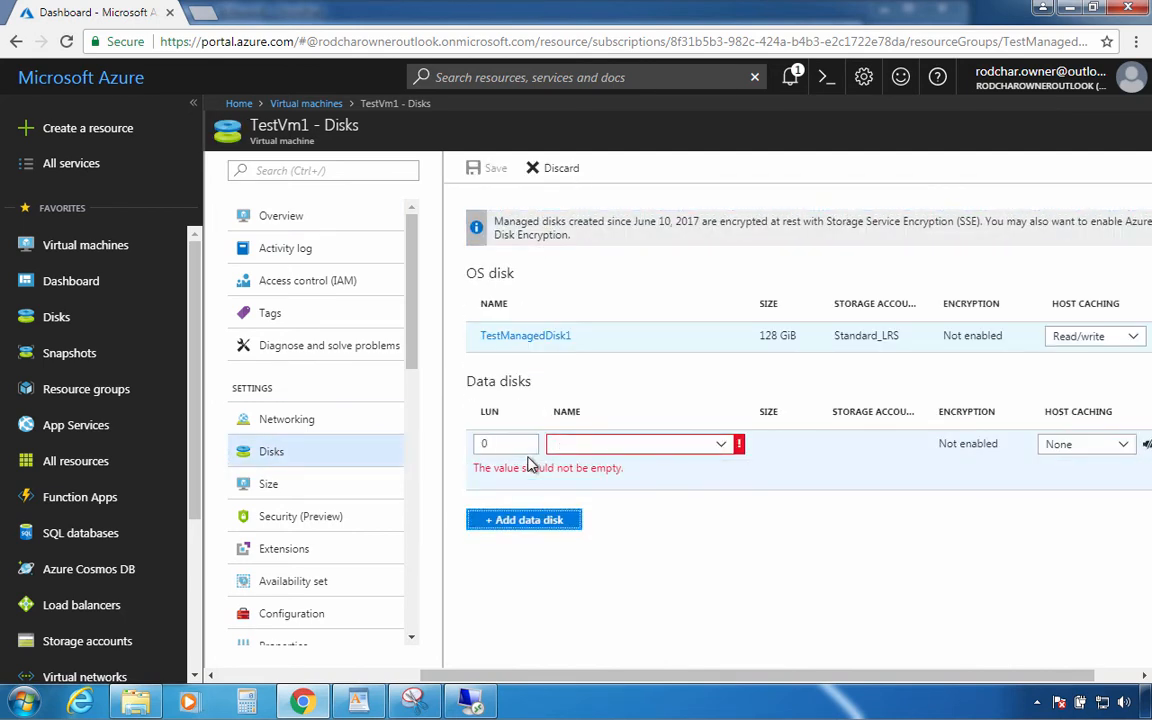
pyautogui.click(612, 466)
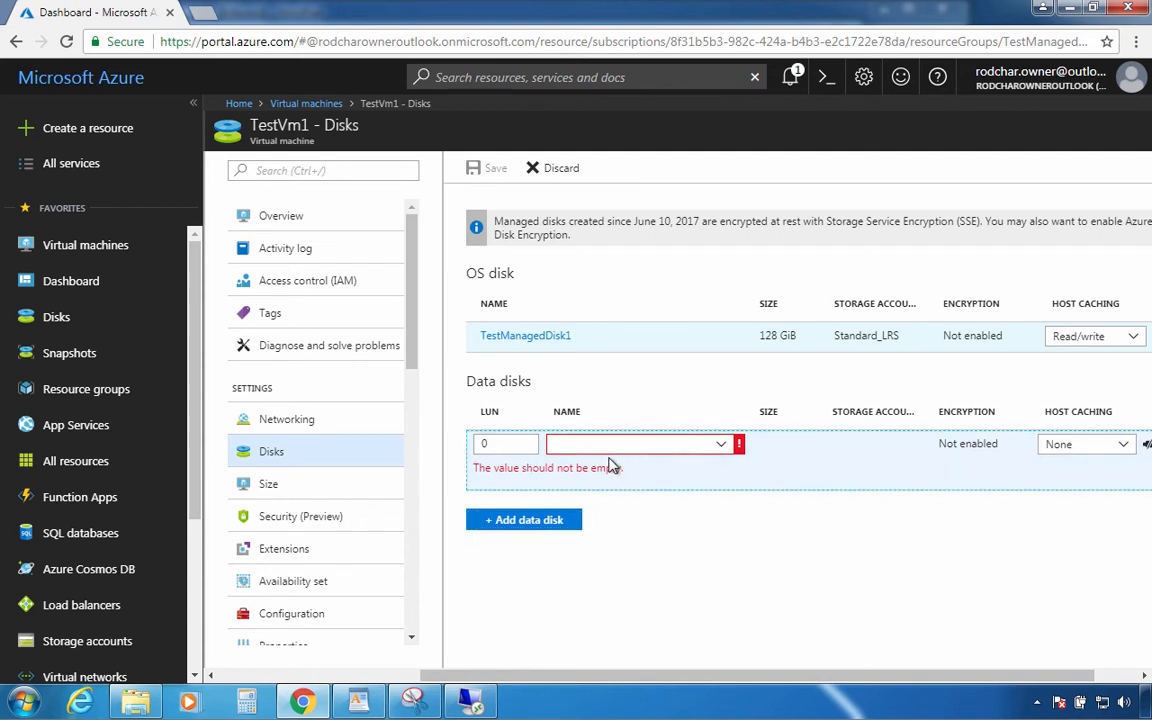
pyautogui.click(671, 450)
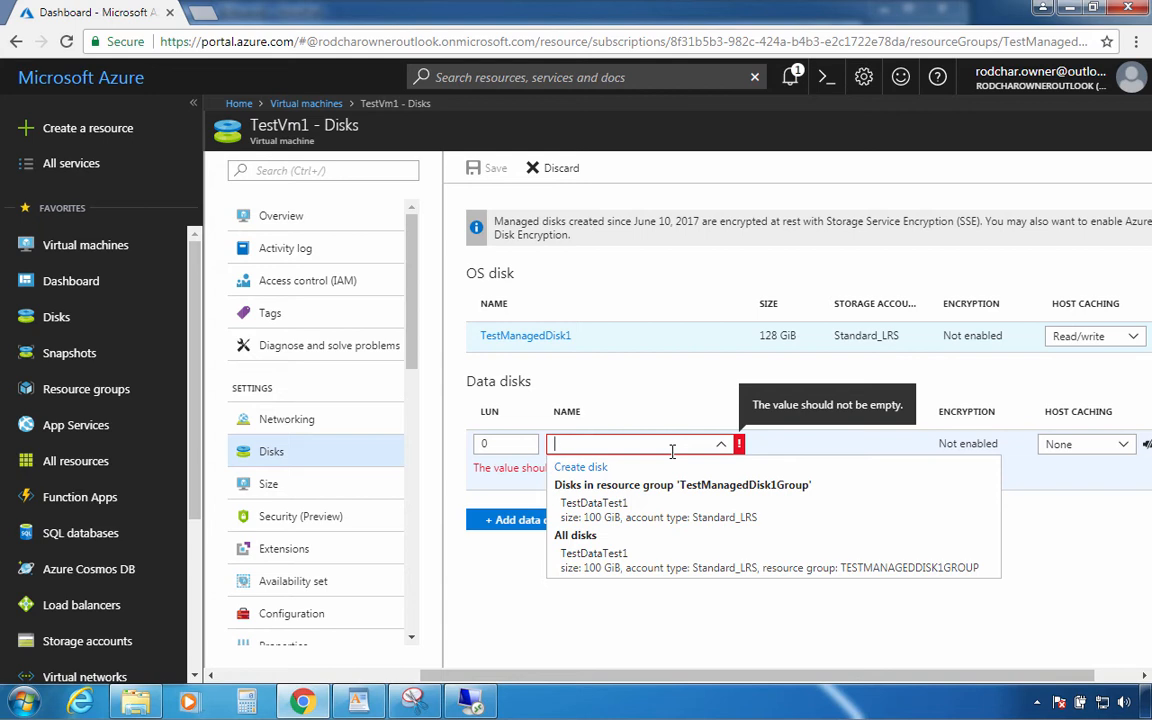
# Create TestDataDisk1 as an empty 100 GiB Standard (HDD) managed disk for the new row
pyautogui.click(597, 468)
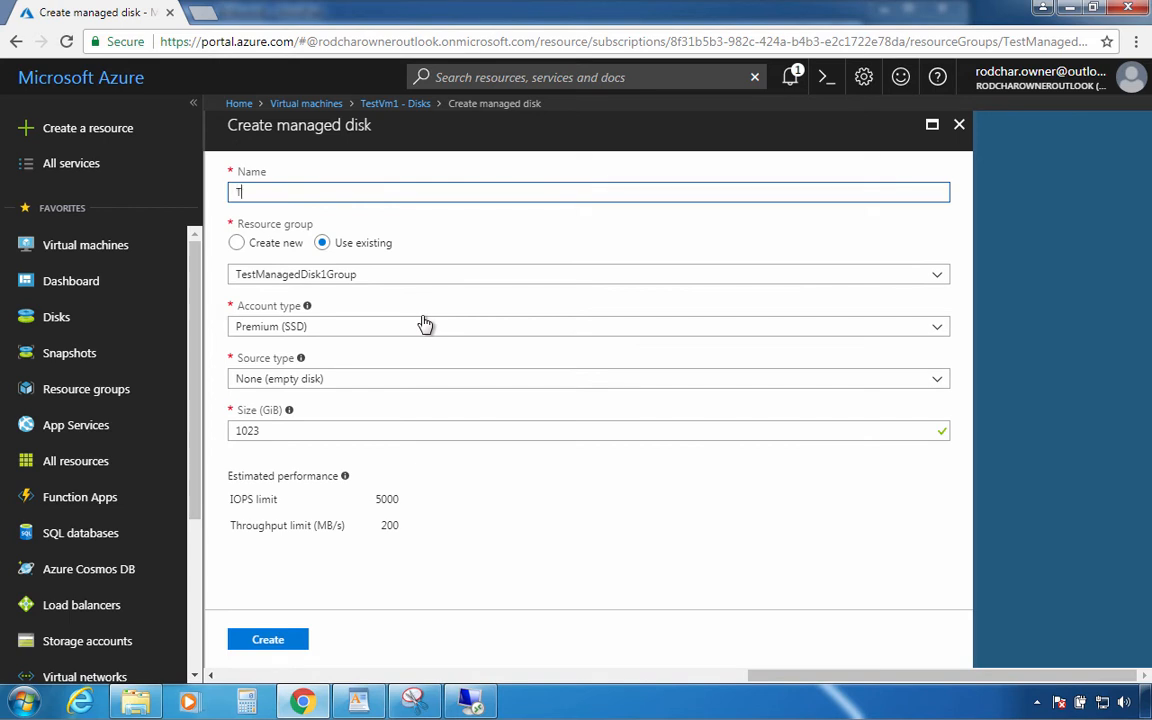
pyautogui.write('TestDisk')
pyautogui.write('Disk1')
pyautogui.click(340, 330)
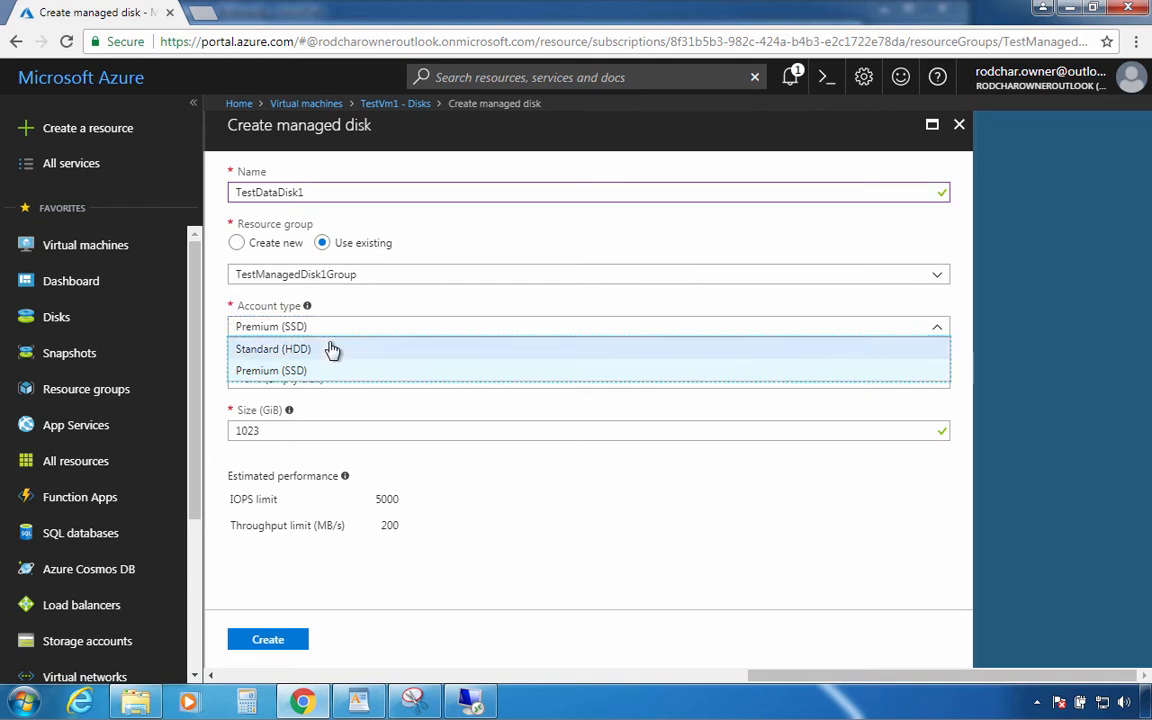
pyautogui.click(329, 350)
pyautogui.doubleClick(279, 431)
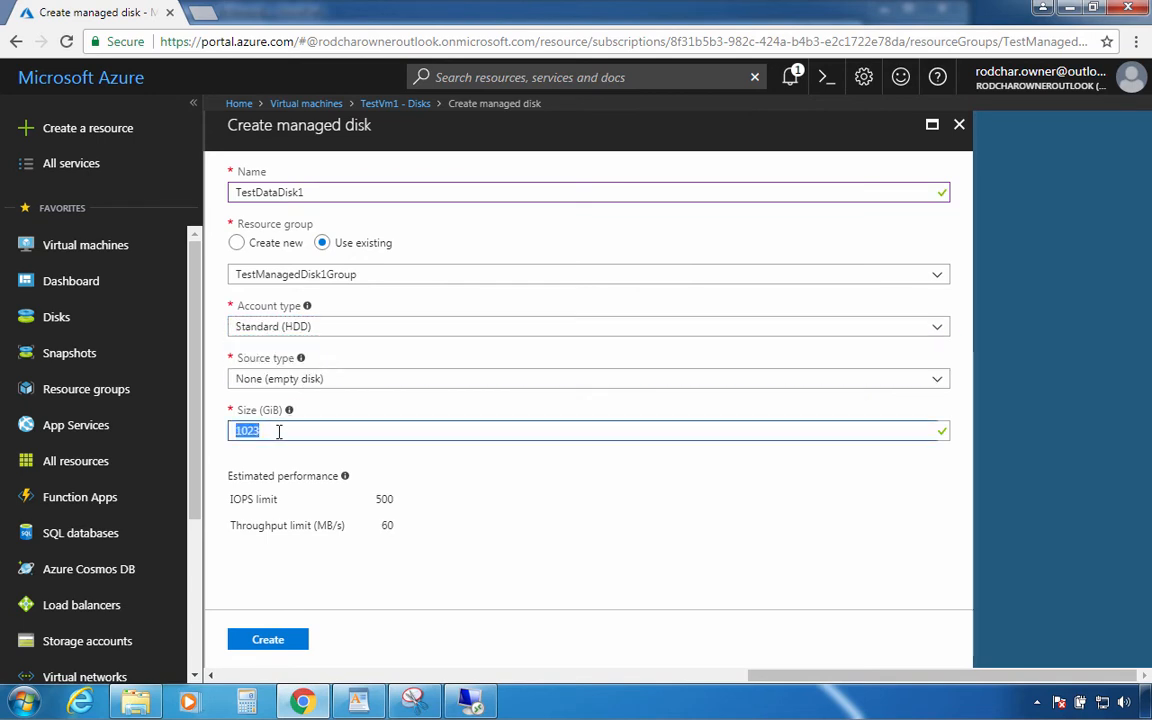
pyautogui.write('100')
pyautogui.click(312, 388)
pyautogui.click(312, 387)
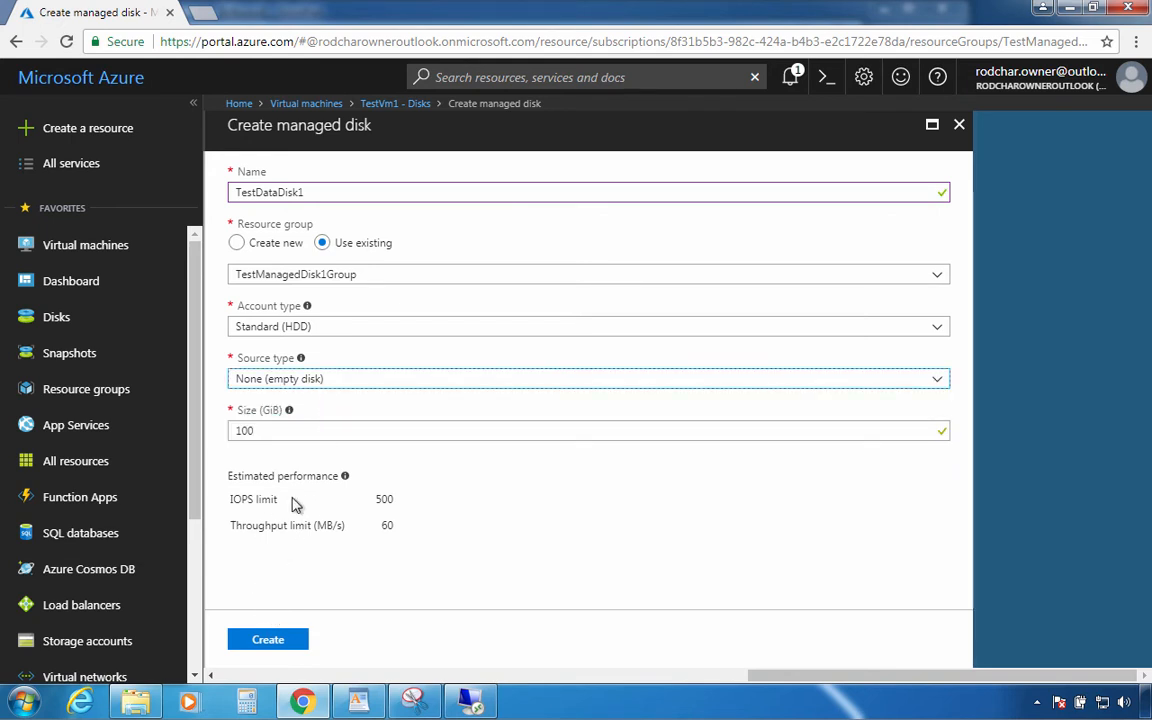
pyautogui.click(297, 381)
pyautogui.click(297, 381)
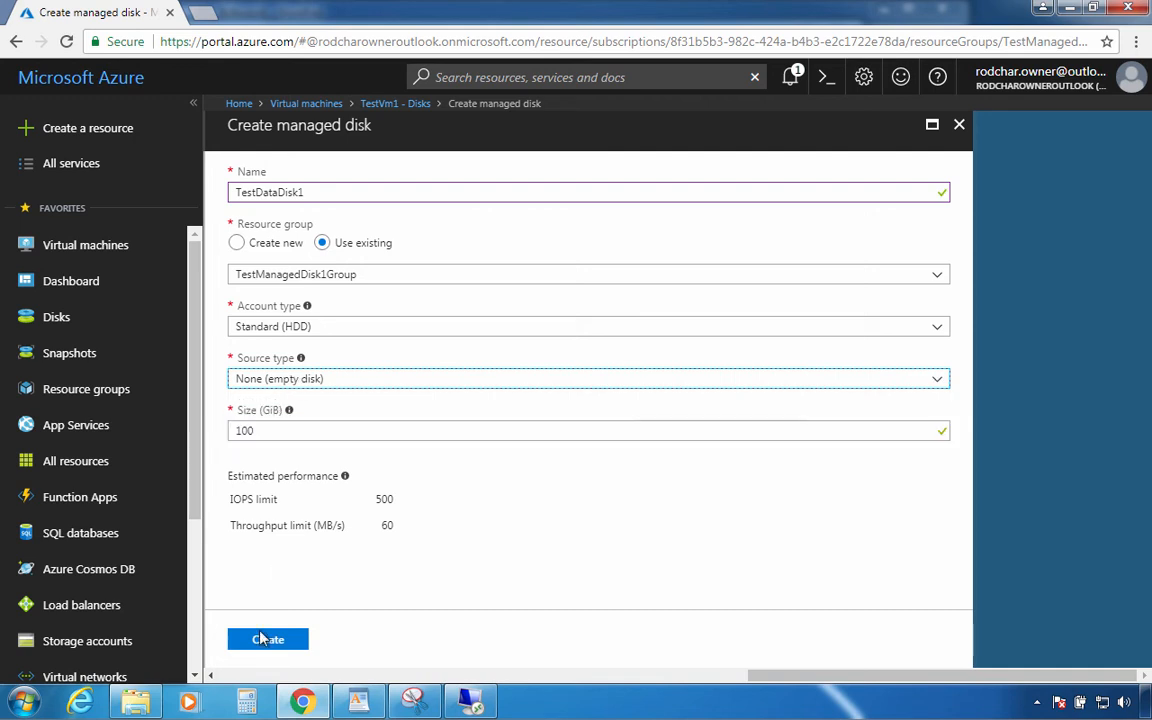
pyautogui.click(258, 645)
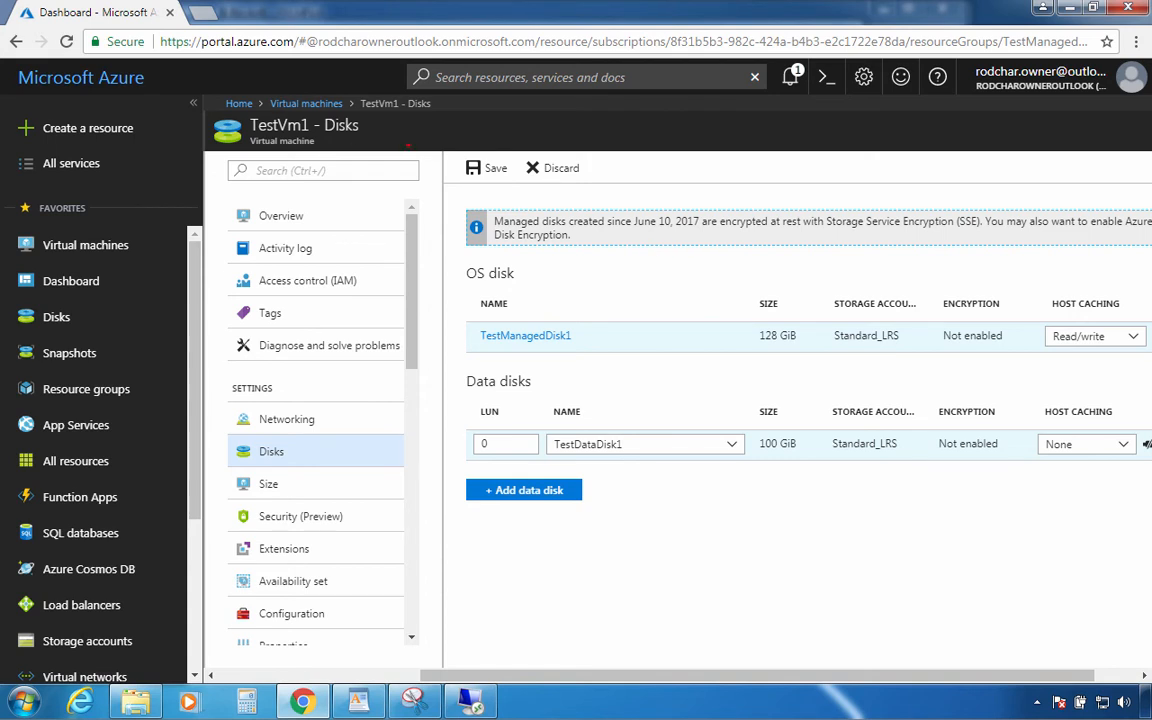
# Save TestVm1's disks so TestDataDisk1 (100 GiB, caching None) attaches at LUN 0
pyautogui.moveTo(408, 146)
pyautogui.mouseDown()
pyautogui.moveTo(440, 165)
pyautogui.moveTo(530, 170)
pyautogui.moveTo(425, 122)
pyautogui.moveTo(399, 183)
pyautogui.mouseUp()
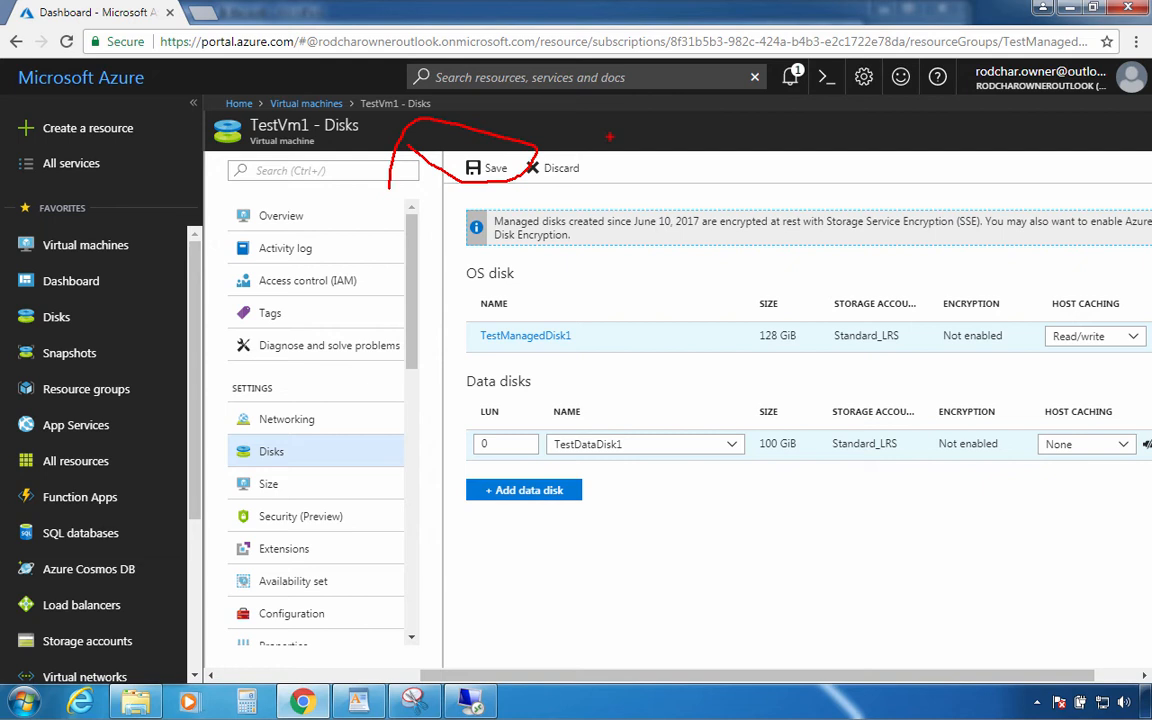
pyautogui.press('e')
pyautogui.moveTo(434, 148); pyautogui.dragTo(516, 181)
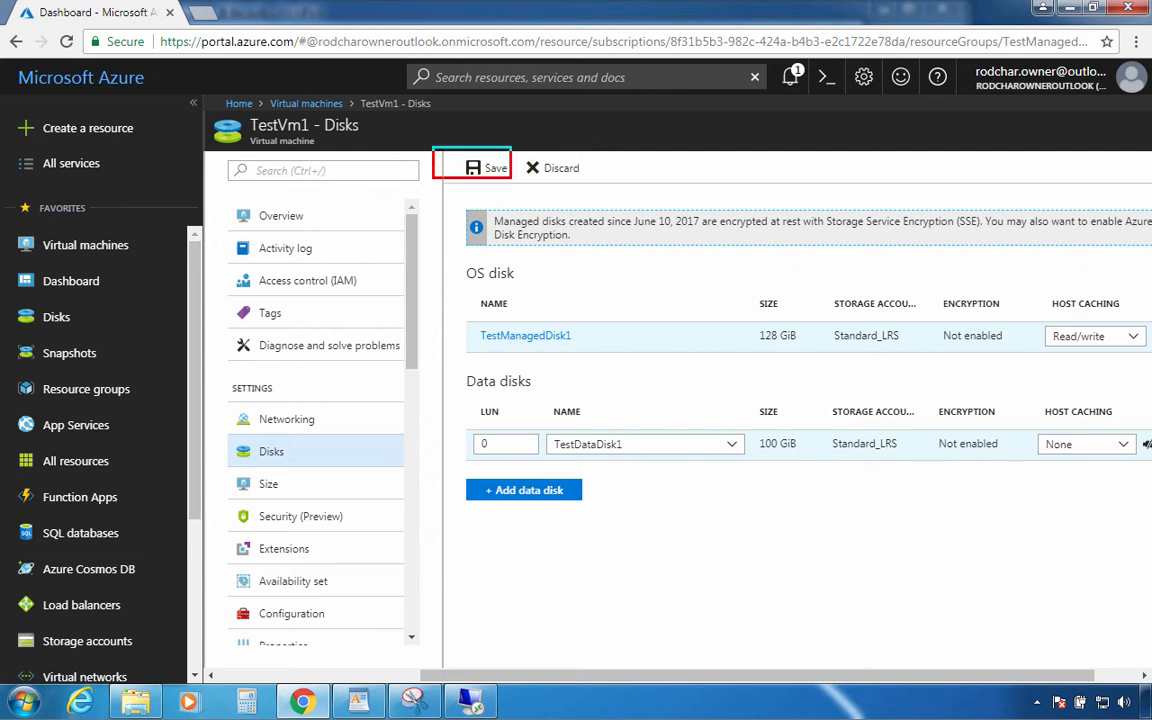
pyautogui.press('e')
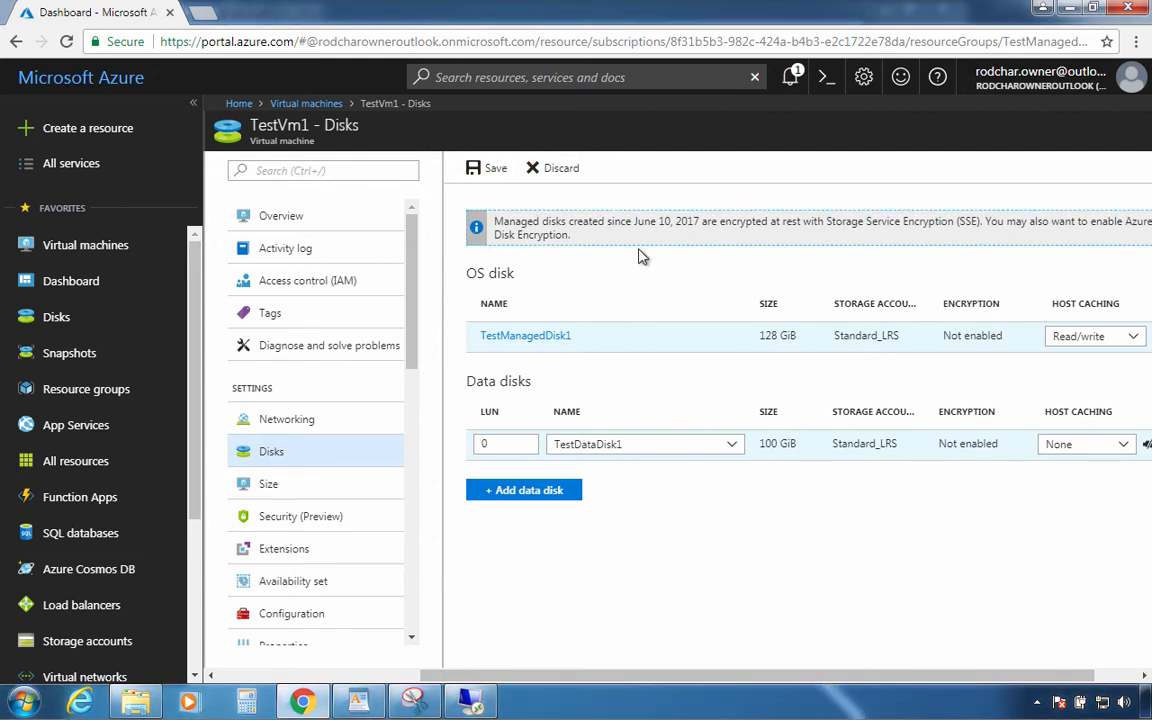
pyautogui.click(494, 172)
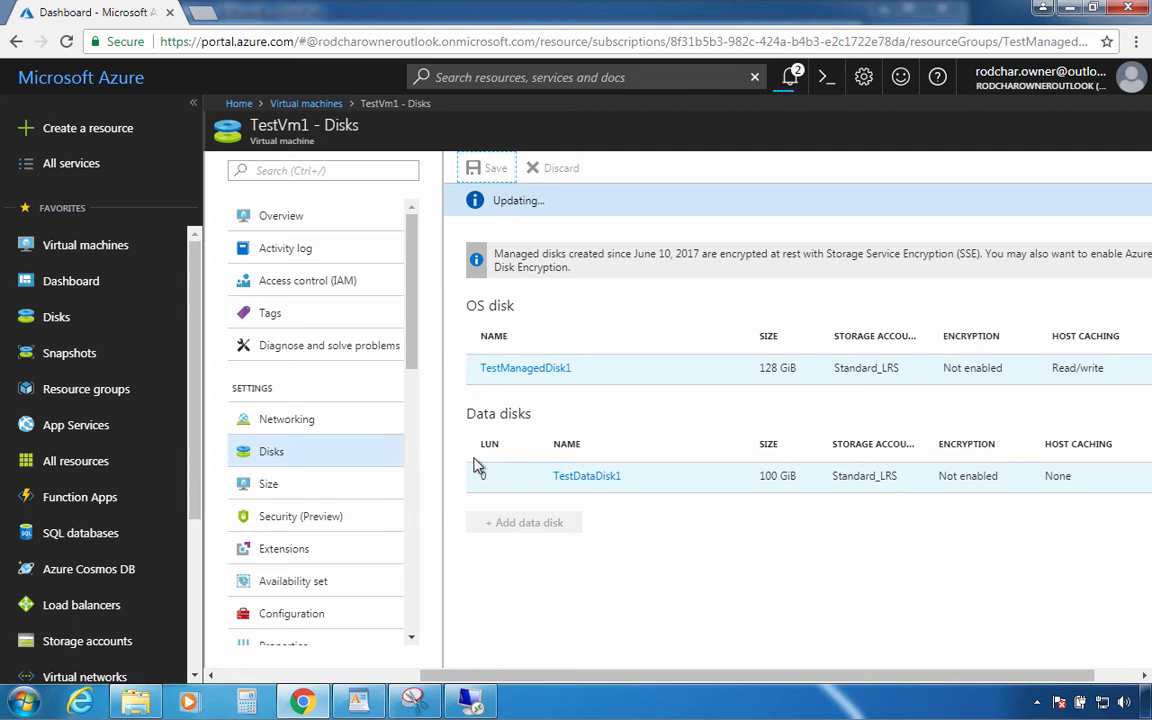
# Back in the remote session, search Start for 'disk man' and launch Disk Management
pyautogui.click(470, 702)
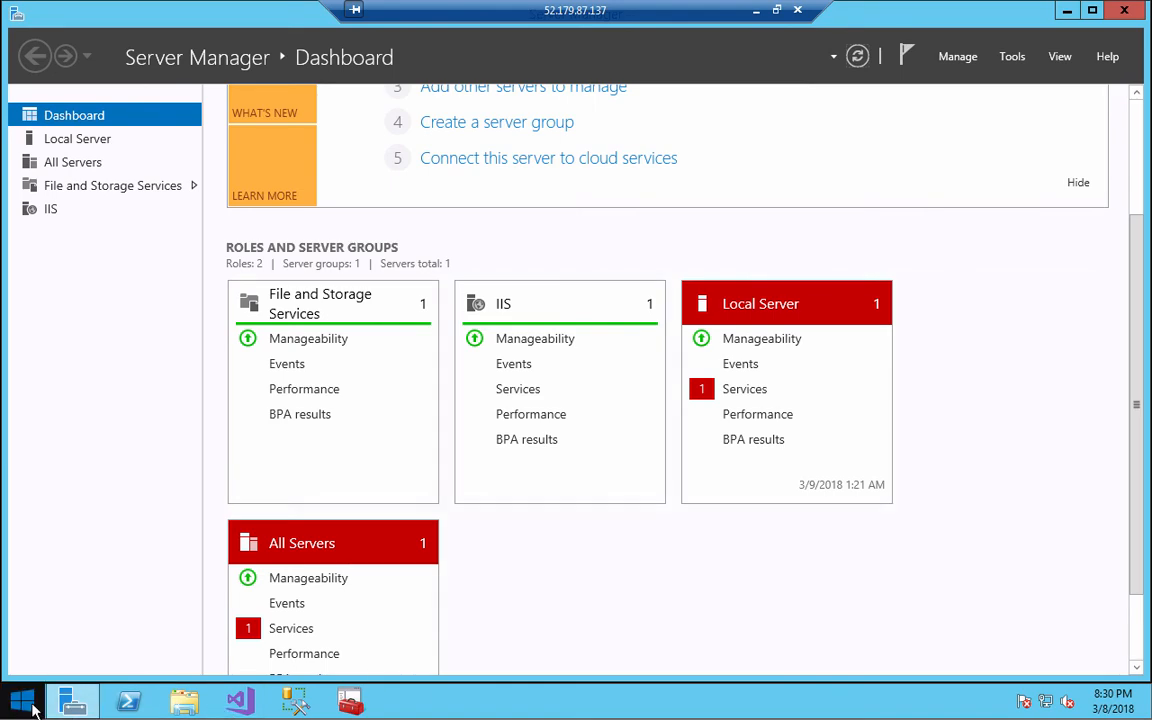
pyautogui.click(22, 702)
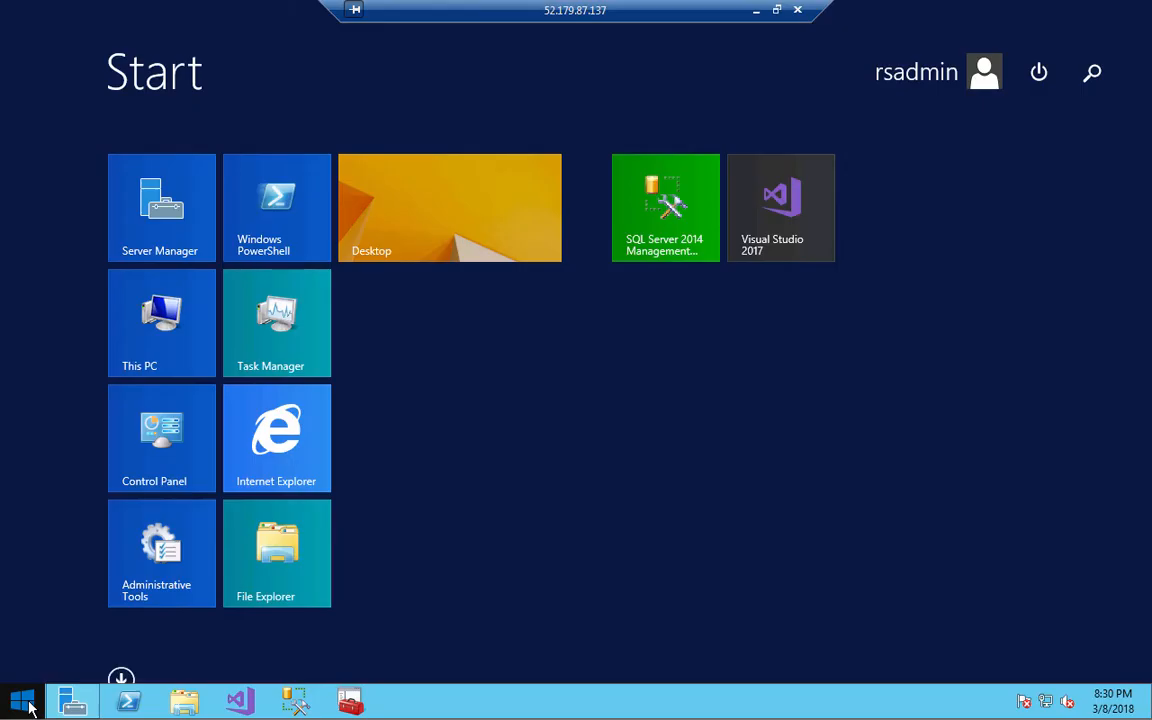
pyautogui.write('disk man')
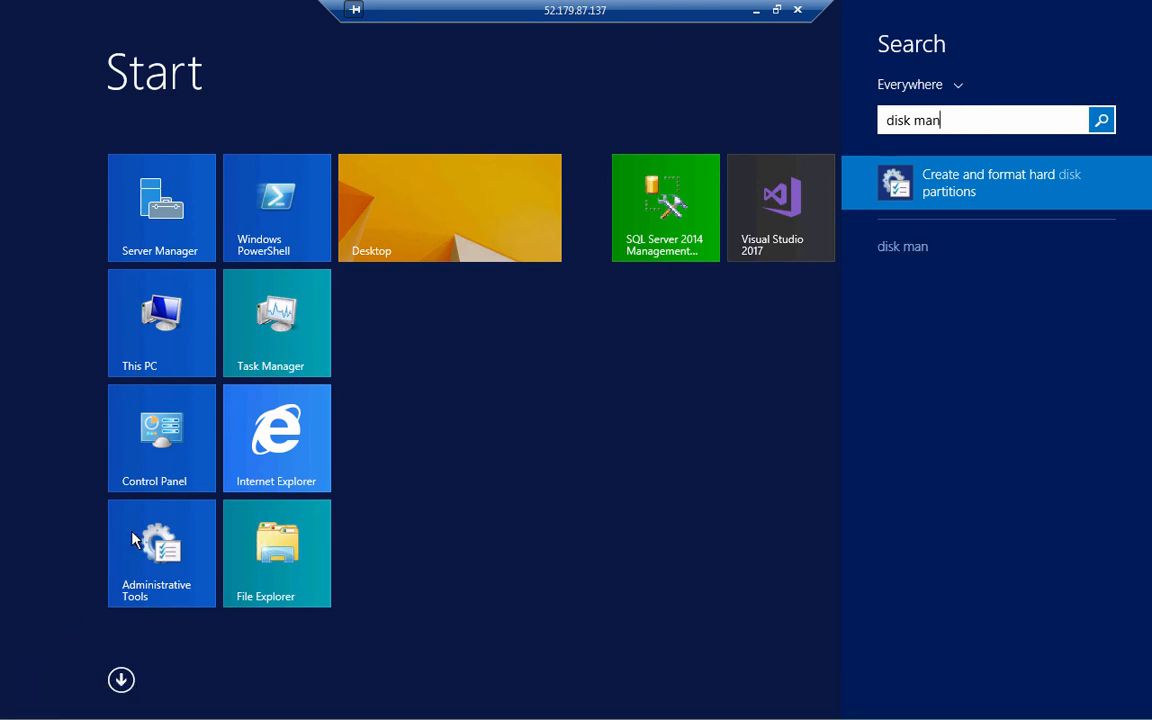
pyautogui.click(965, 193)
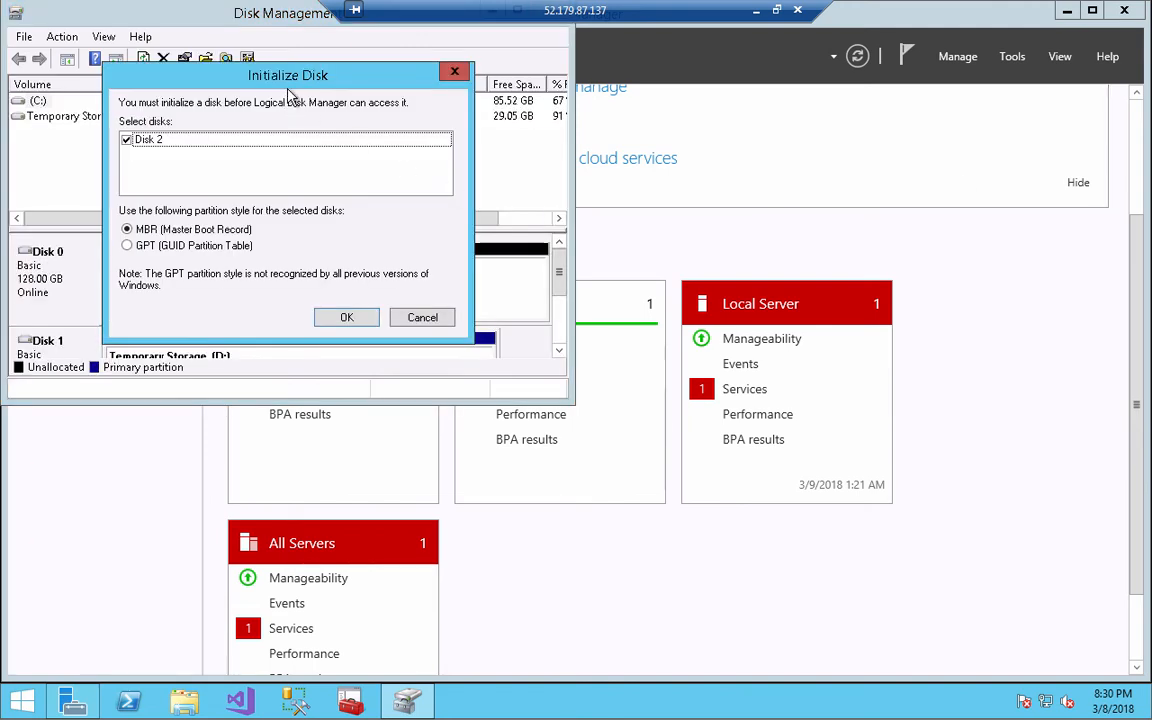
# Initialize Disk 2 as MBR and start a new simple volume using the full 102397 MB
pyautogui.click(338, 317)
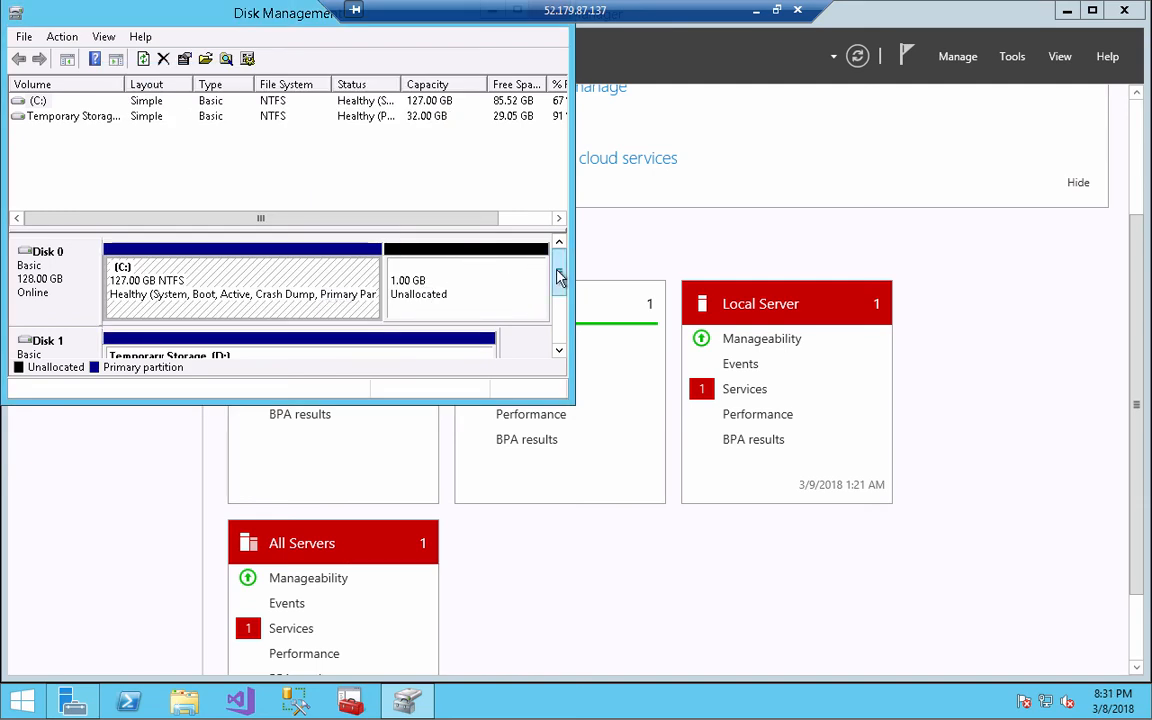
pyautogui.moveTo(560, 277); pyautogui.dragTo(560, 322)
pyautogui.rightClick(385, 280)
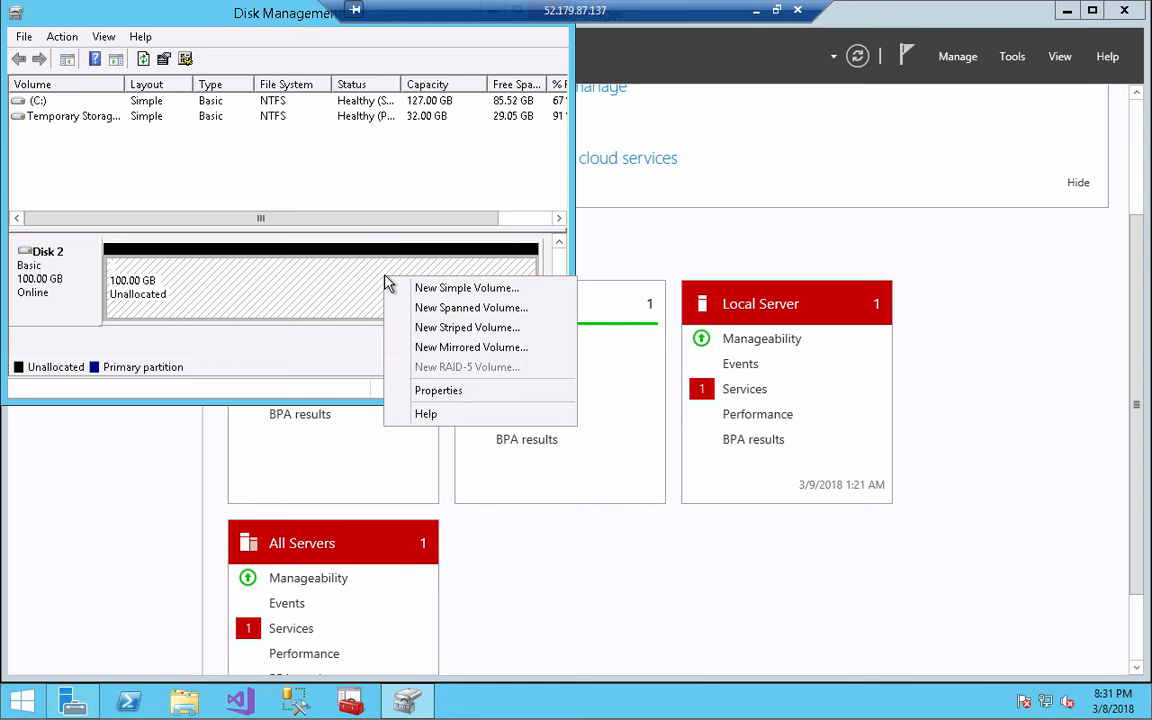
pyautogui.click(447, 289)
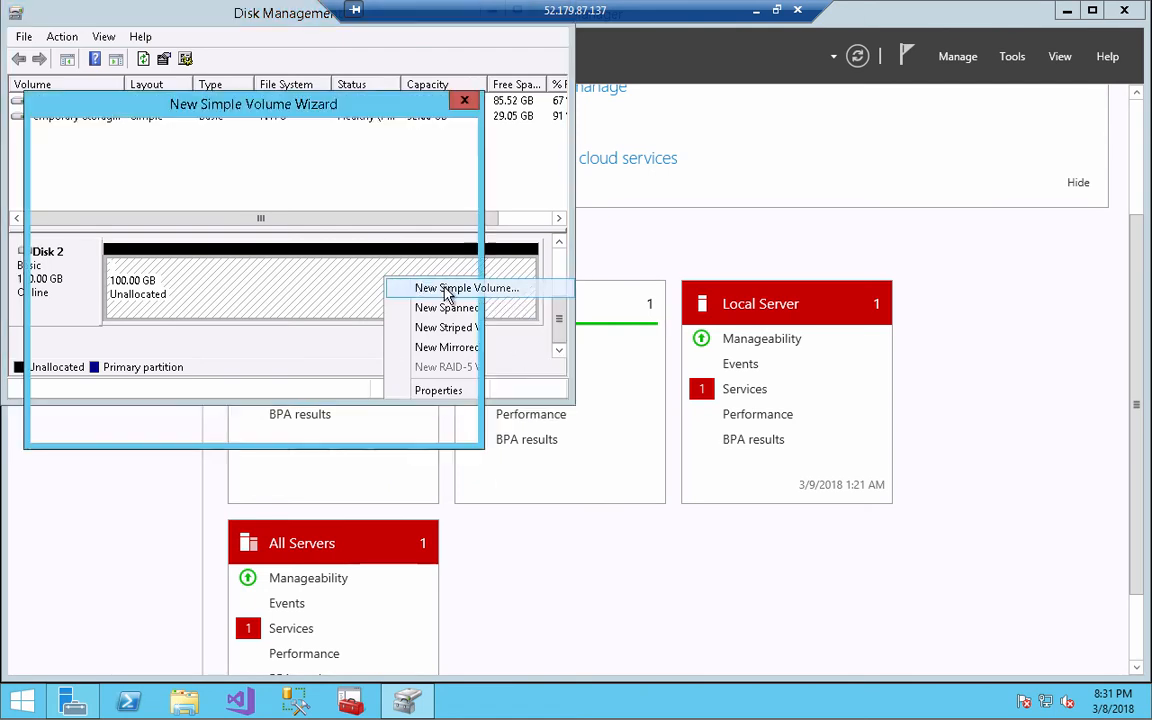
pyautogui.click(356, 424)
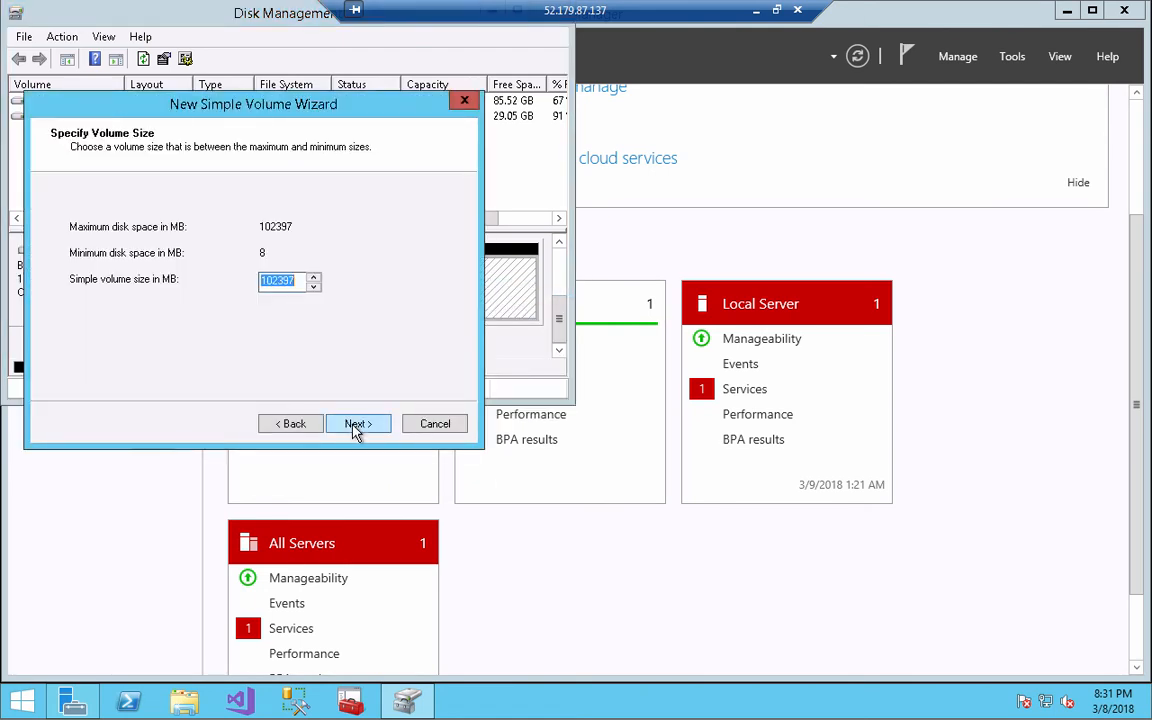
pyautogui.click(356, 424)
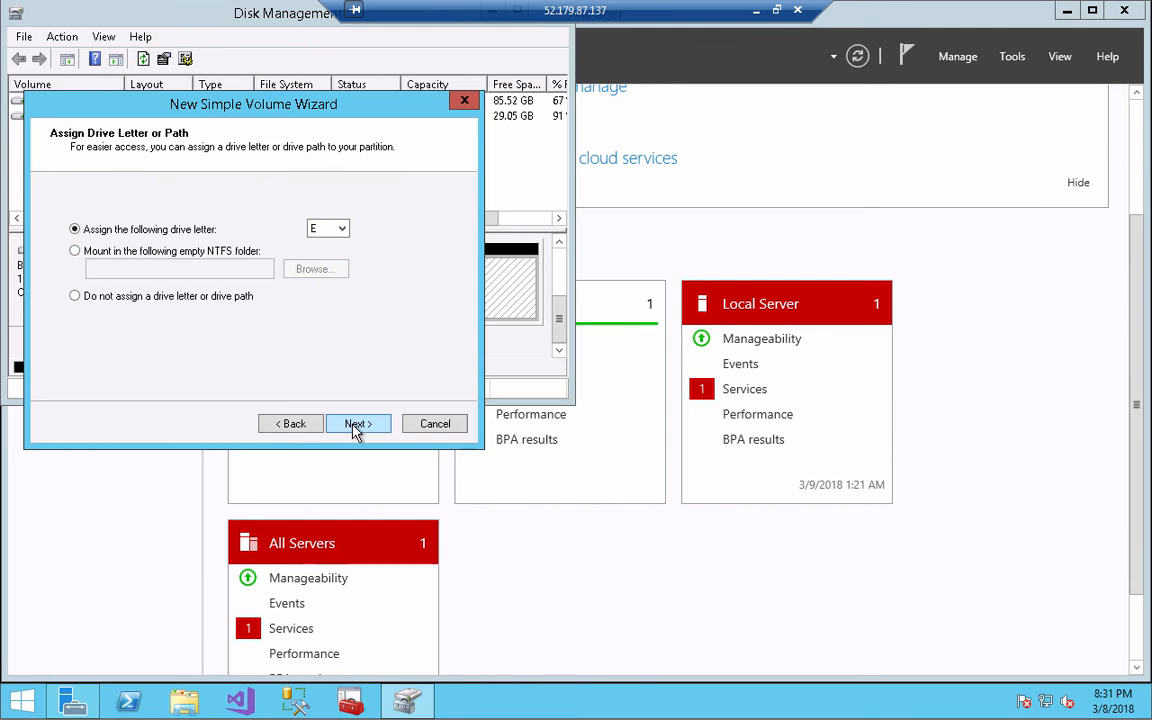
# Assign drive letter F, format NTFS with 64K allocation units, finish, and dismiss the format prompts
pyautogui.click(341, 229)
pyautogui.click(326, 270)
pyautogui.click(352, 423)
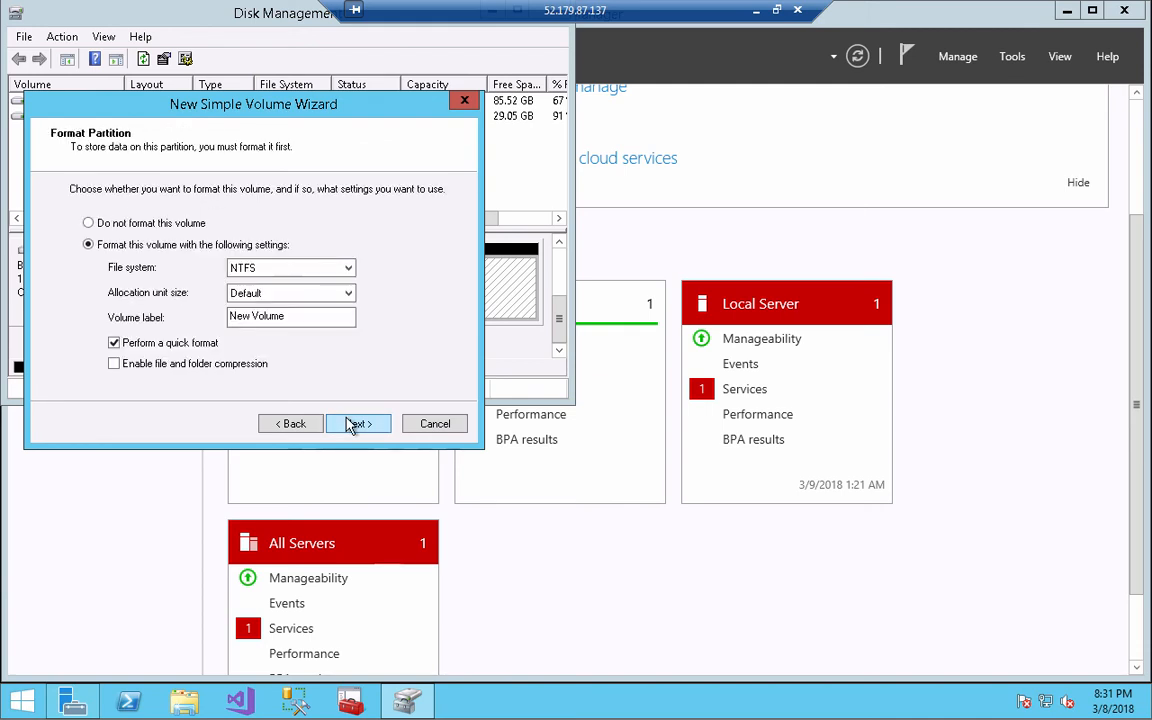
pyautogui.click(303, 297)
pyautogui.click(271, 400)
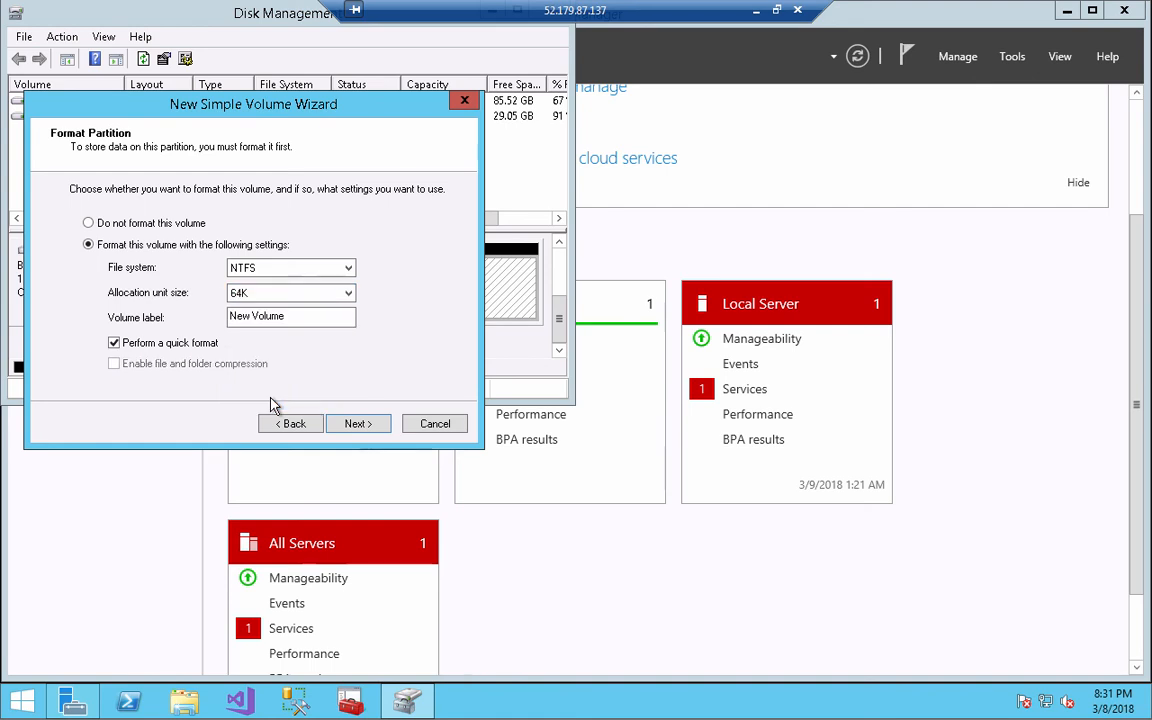
pyautogui.click(348, 424)
pyautogui.click(350, 426)
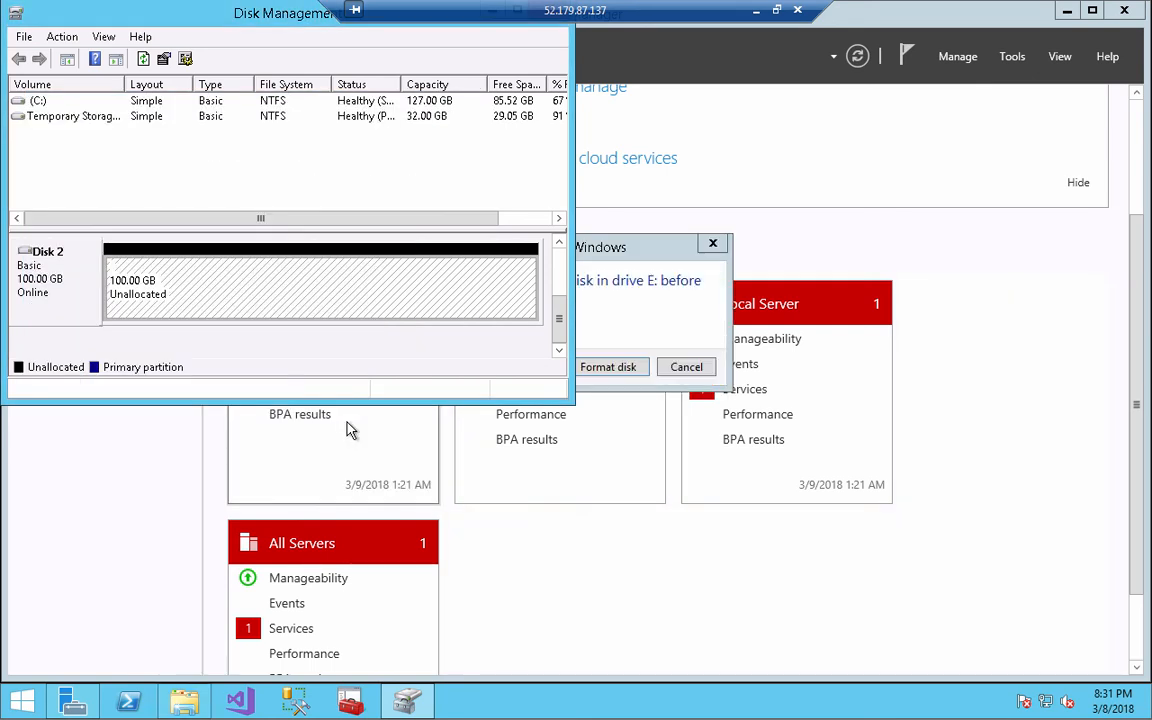
pyautogui.click(603, 374)
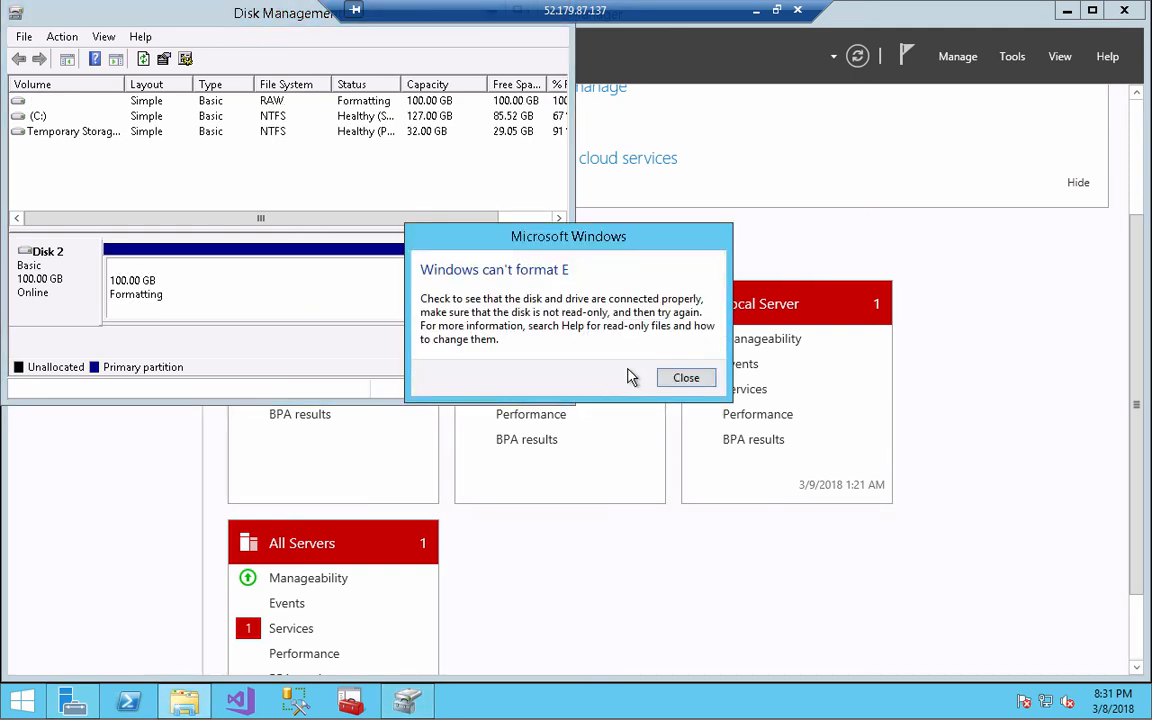
pyautogui.click(666, 377)
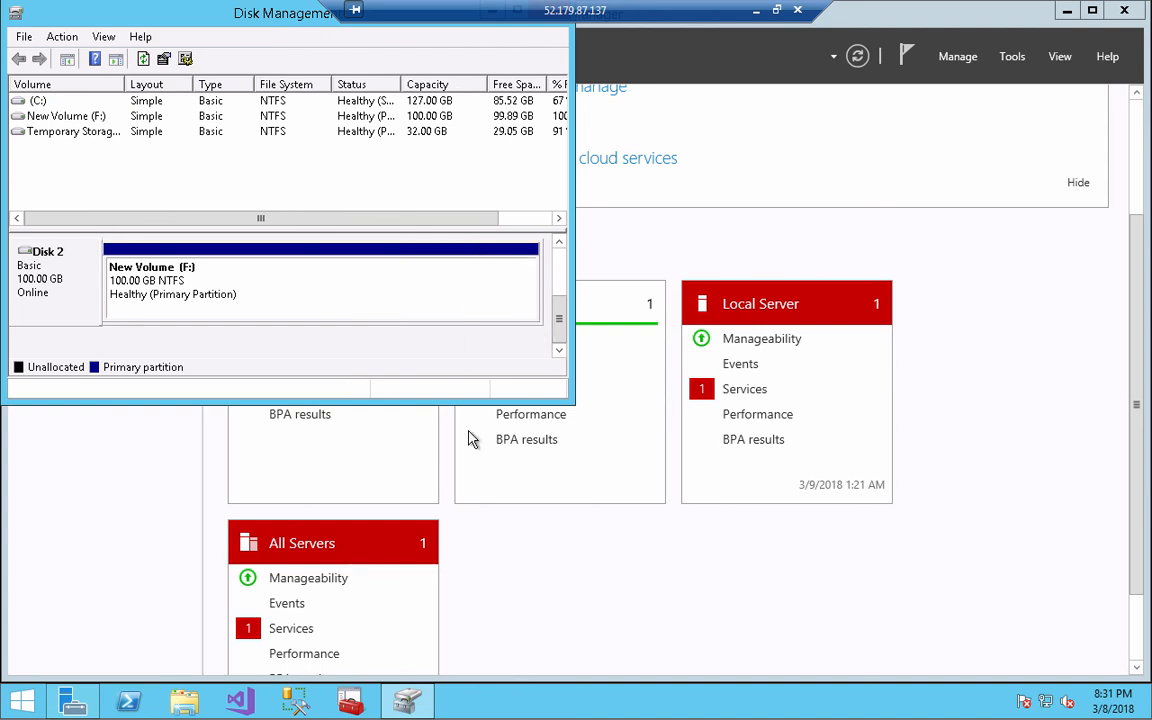
# Open New Volume (F:) in File Explorer and create two new folders
pyautogui.press('super+e')
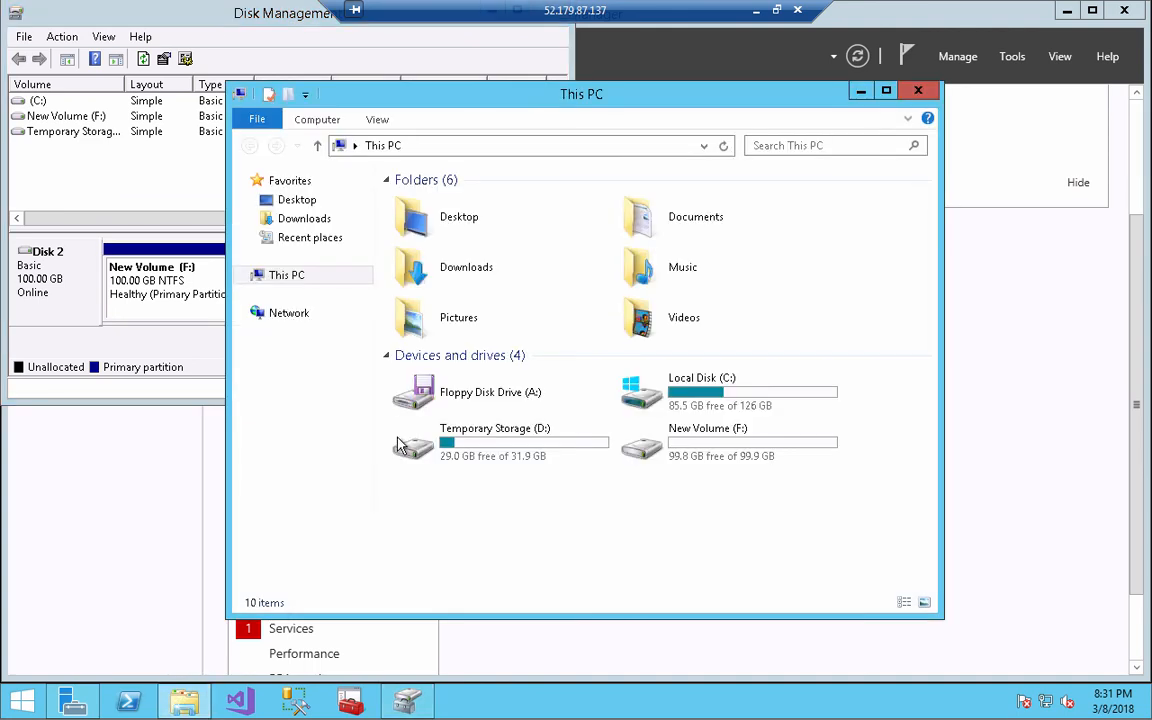
pyautogui.doubleClick(683, 452)
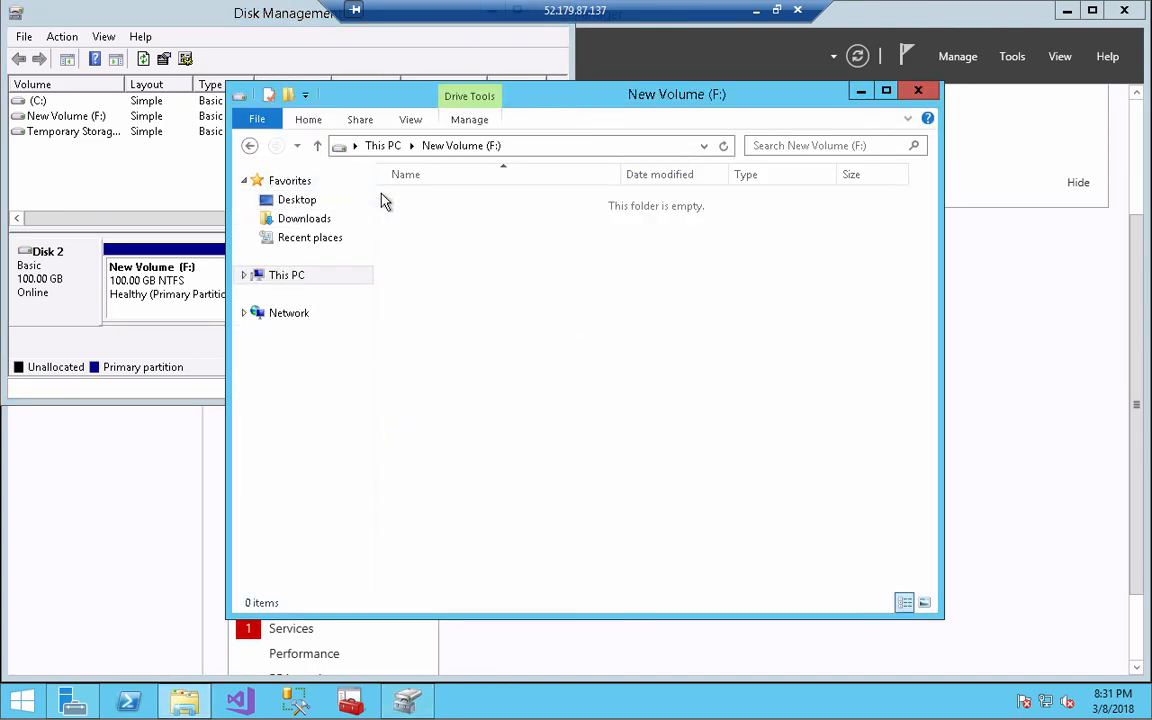
pyautogui.click(289, 95)
pyautogui.click(289, 95)
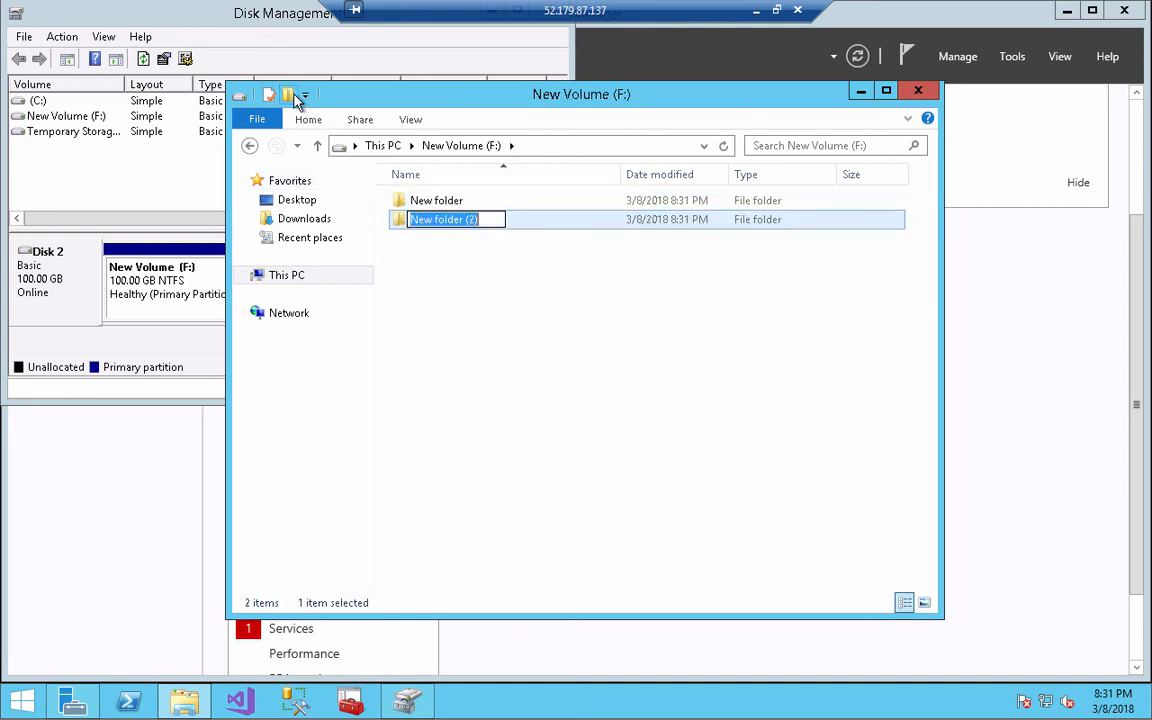
# Rename the two new folders to Data and Log
pyautogui.click(443, 207)
pyautogui.click(441, 202)
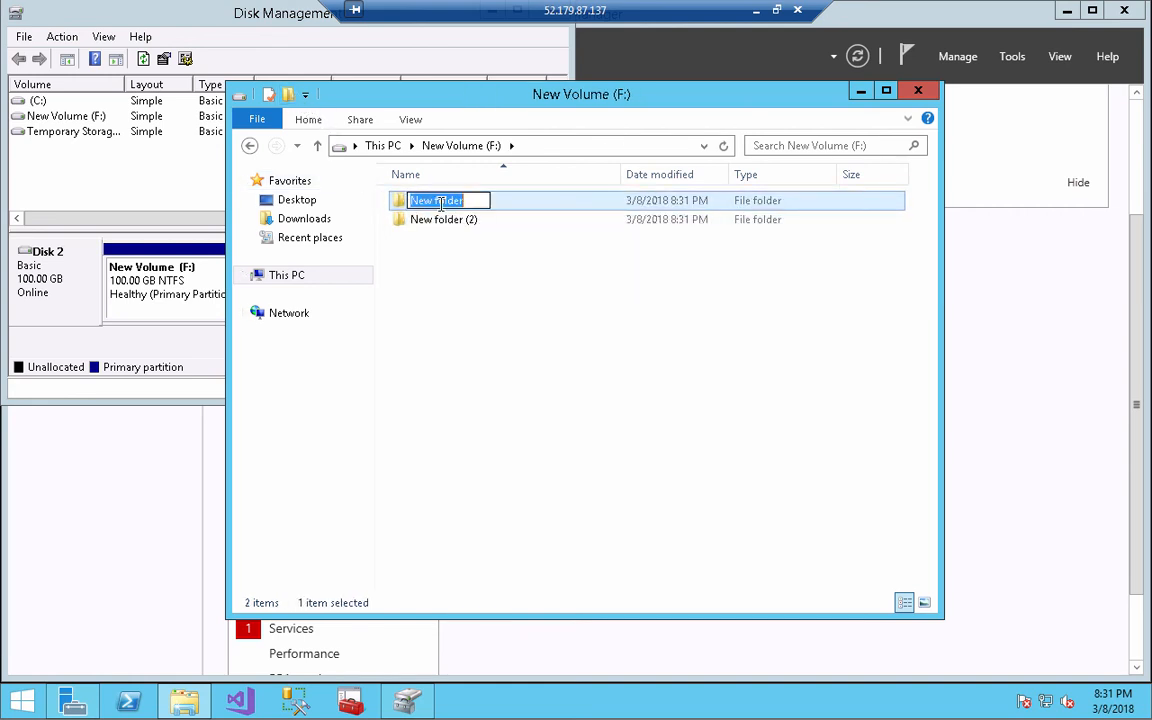
pyautogui.write('Data')
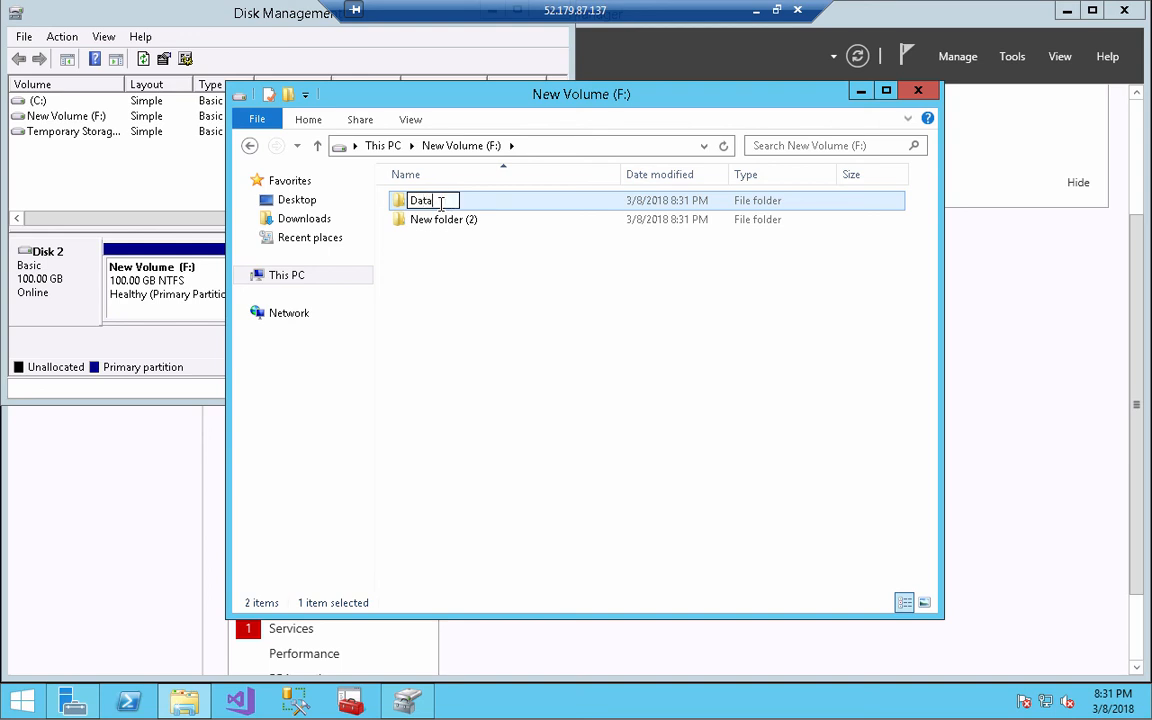
pyautogui.press('Return')
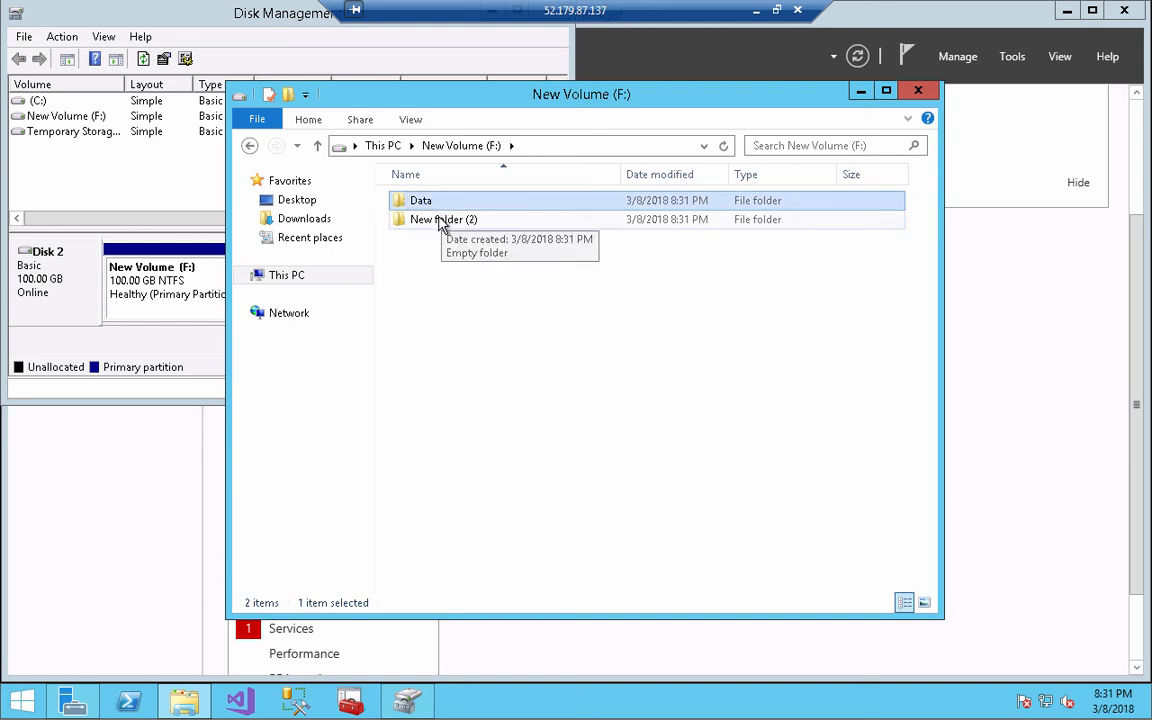
pyautogui.click(442, 222)
pyautogui.click(442, 222)
pyautogui.write('Log')
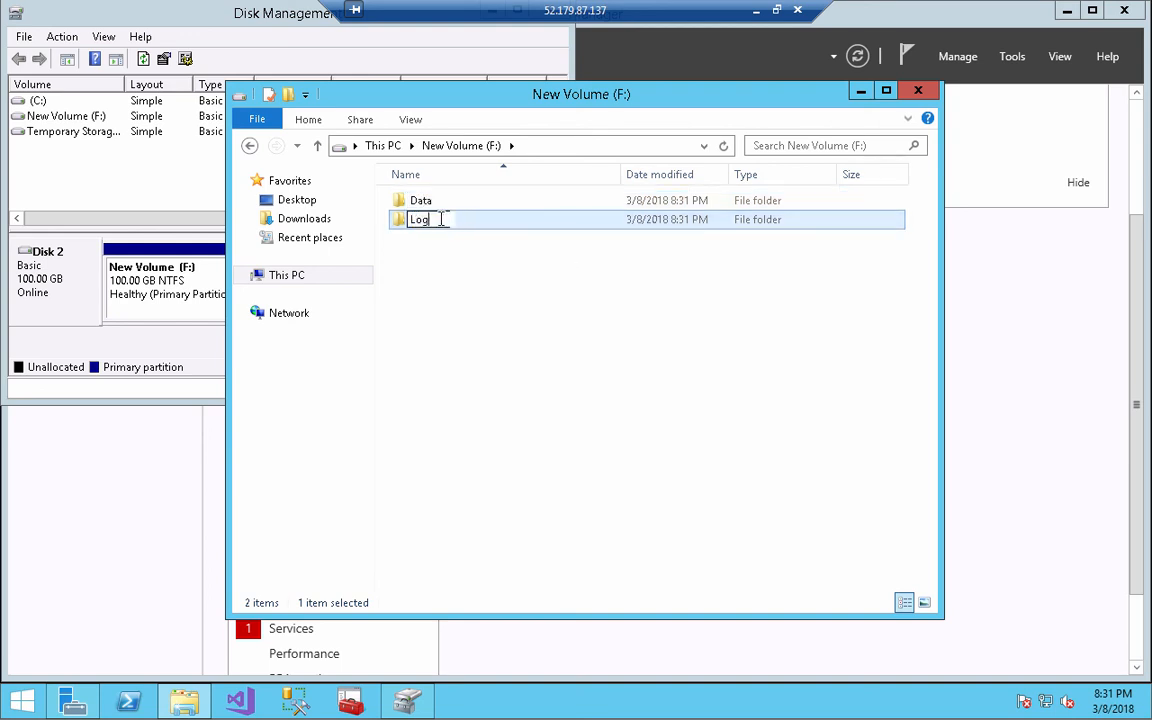
pyautogui.press('Return')
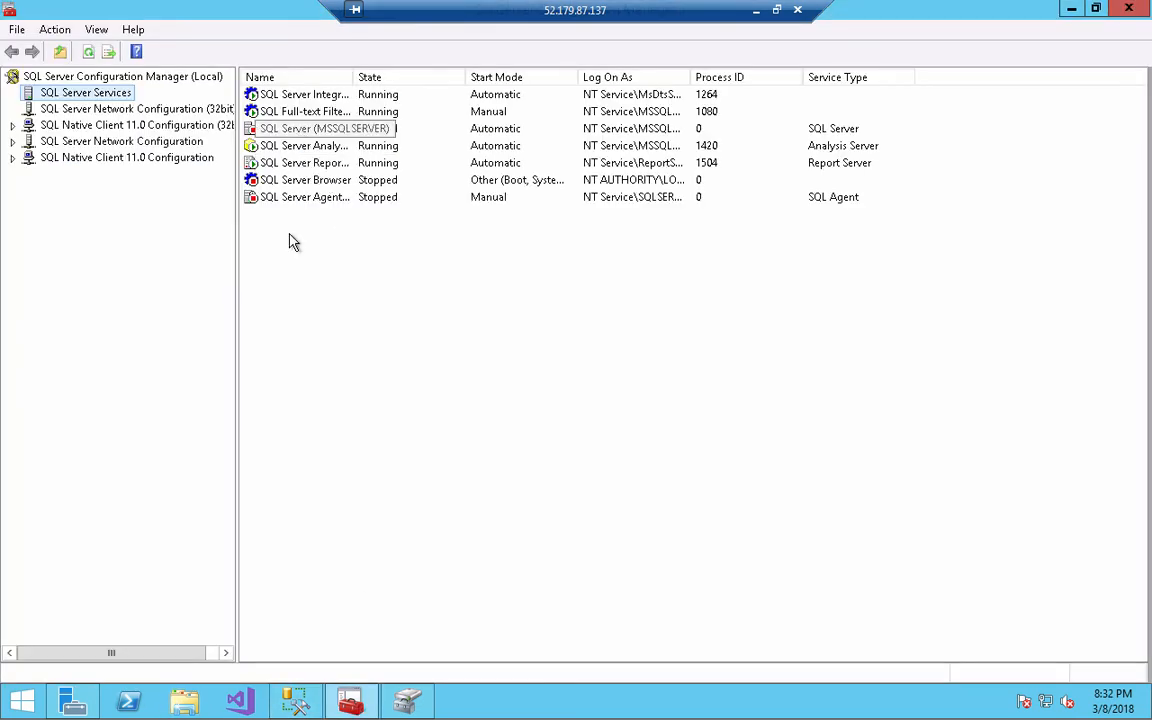
# Start the SQL Server (MSSQLSERVER) service and return to the Server Manager dashboard
pyautogui.rightClick(332, 130)
pyautogui.click(350, 142)
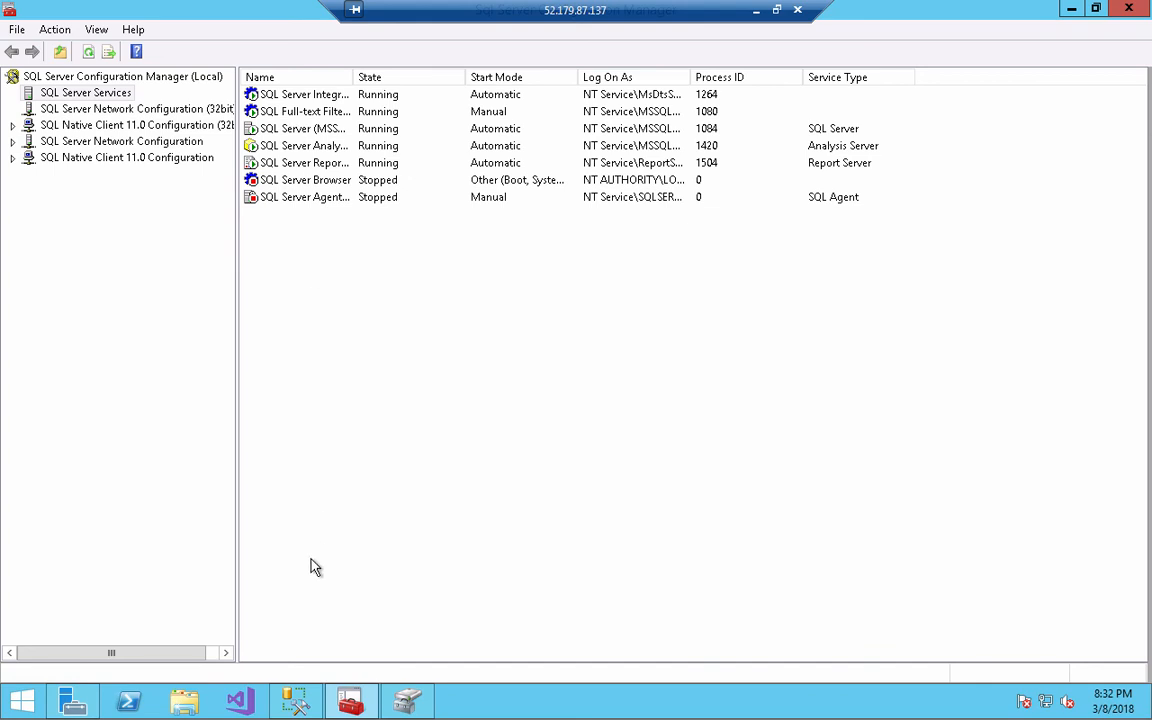
pyautogui.click(80, 702)
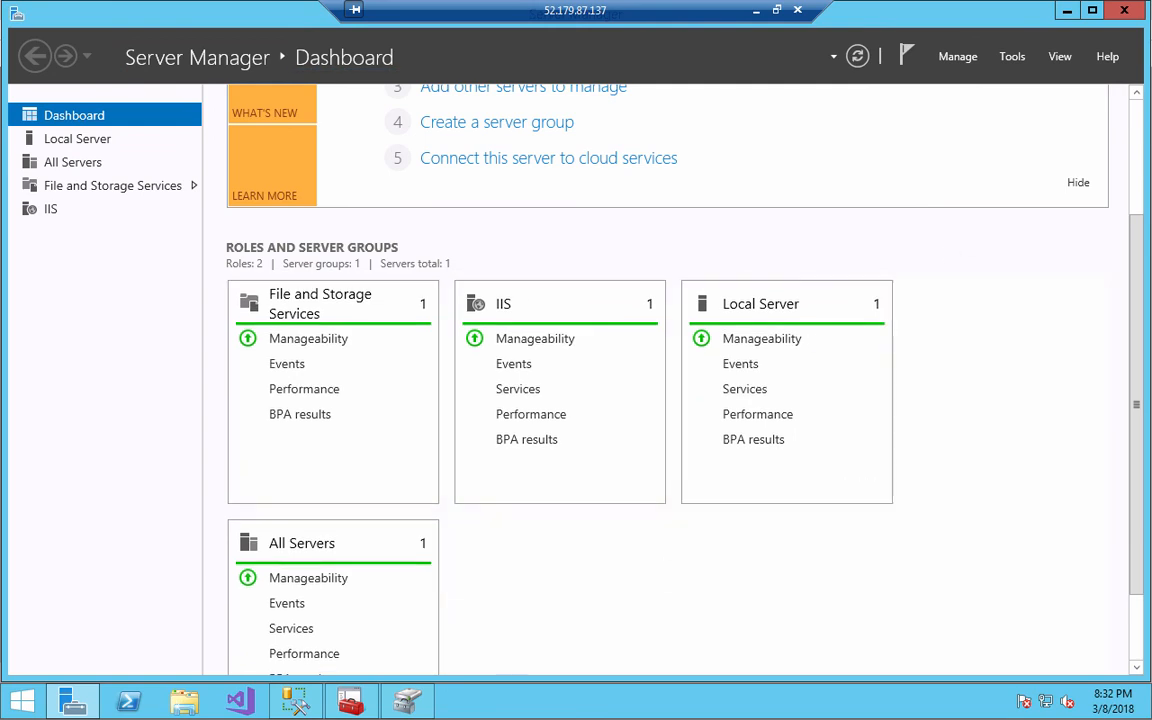
# In SSMS, connect to the vs17ws16 Database Engine using Windows Authentication
pyautogui.click(295, 702)
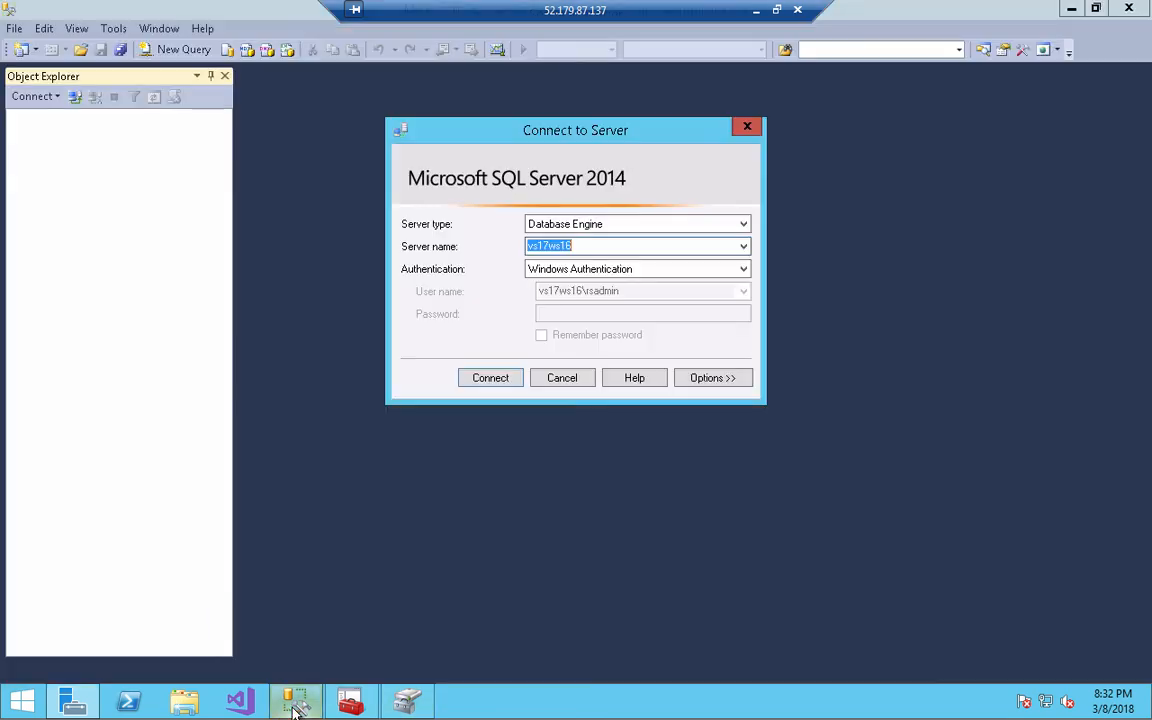
pyautogui.click(490, 380)
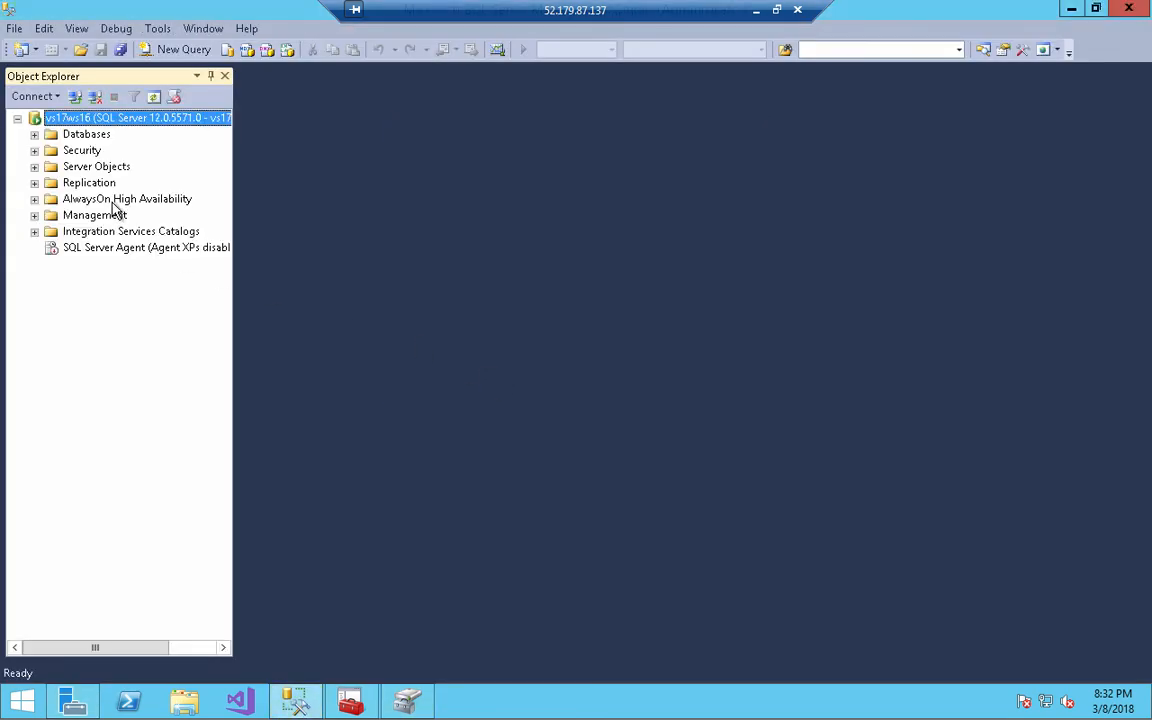